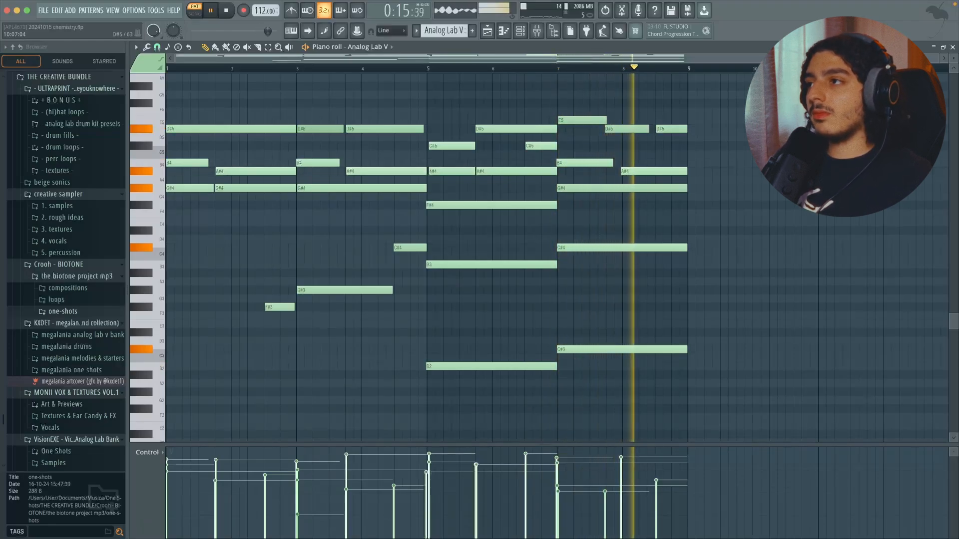
Review the Analog Lab V chord progression in the piano roll, using playback.
{"action": "key", "text": "space"}
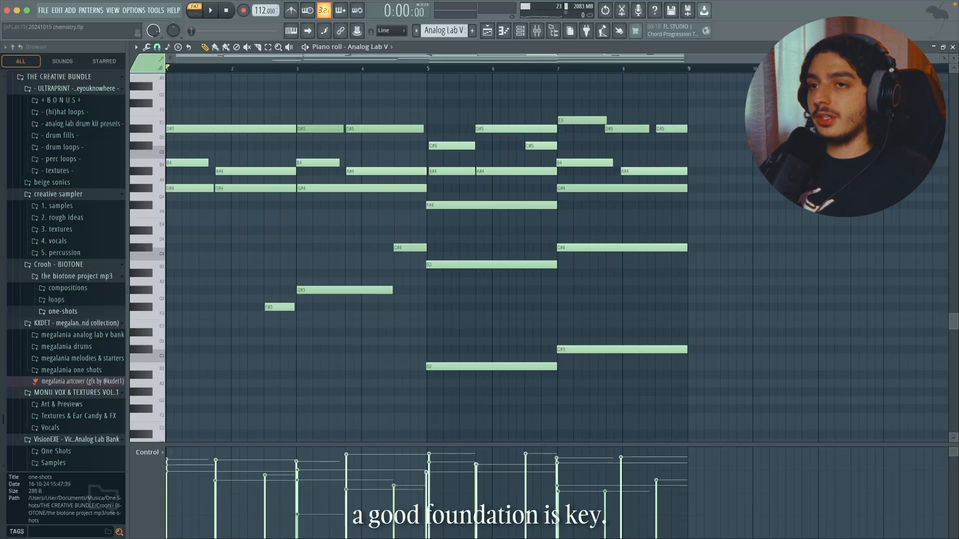
{"action": "left_click_drag", "start_coordinate": [187, 117], "coordinate": [242, 234]}
{"action": "key", "text": "space"}
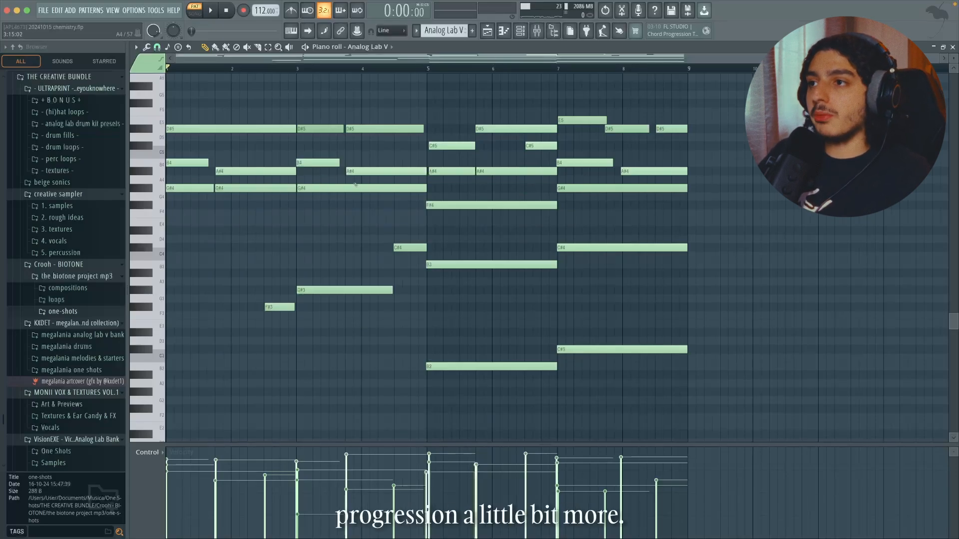
{"action": "right_click", "coordinate": [434, 204], "text": "alt"}
{"action": "left_click_drag", "start_coordinate": [434, 204], "coordinate": [525, 217]}
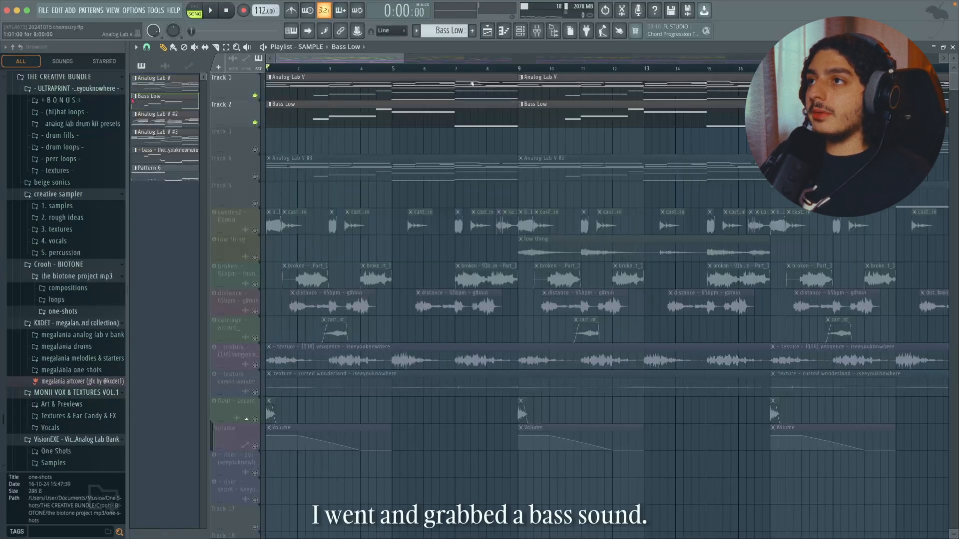
Play back the Bass Low part while viewing its notes in the channel rack, and close the rack again.
{"action": "key", "text": "F6"}
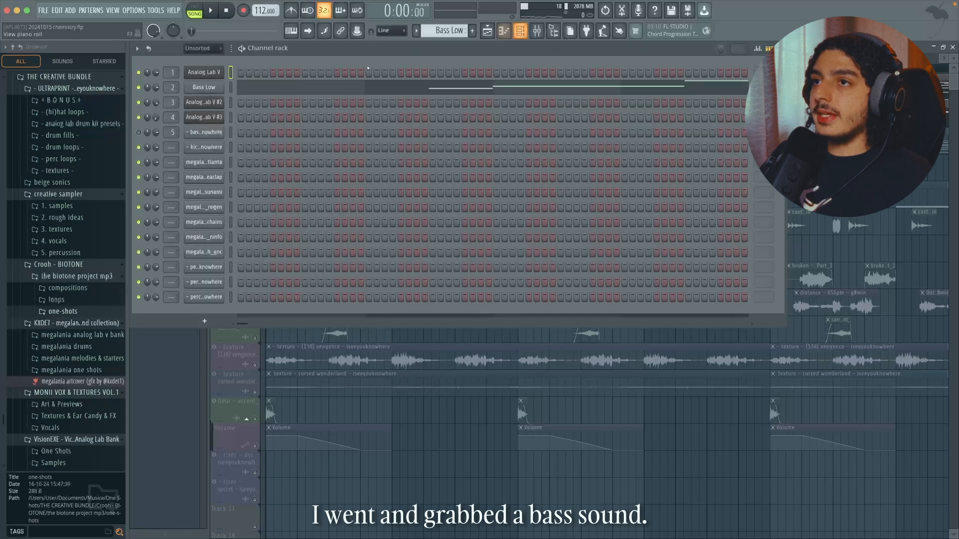
{"action": "key", "text": "space"}
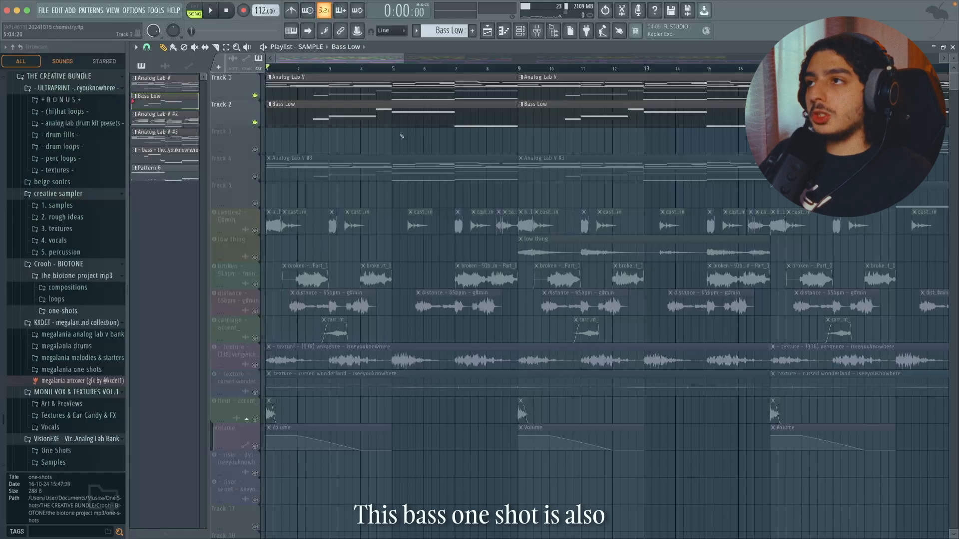
{"action": "left_click", "coordinate": [520, 31]}
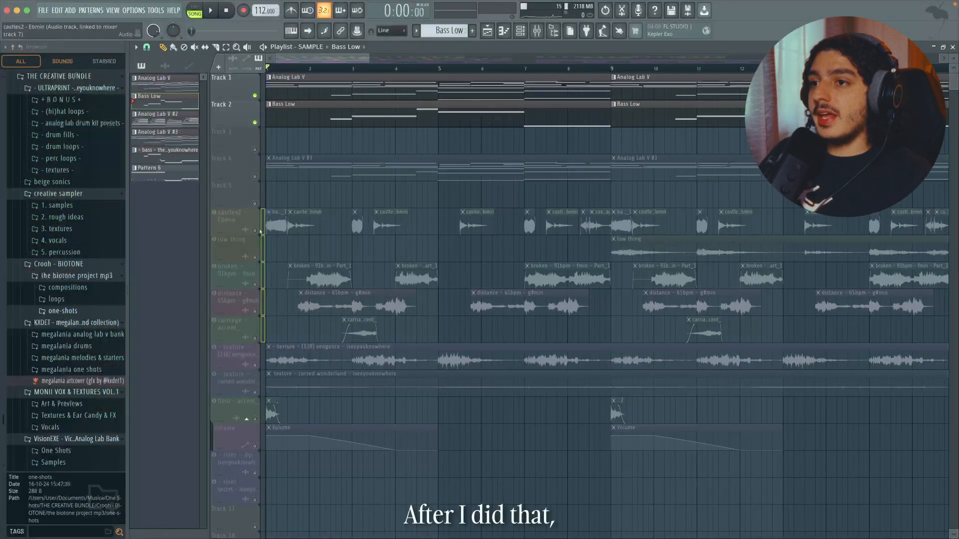
Unmute the castles2, low thing, broken, distance and carriage tracks in the playlist and start song playback.
{"action": "left_click", "coordinate": [254, 230]}
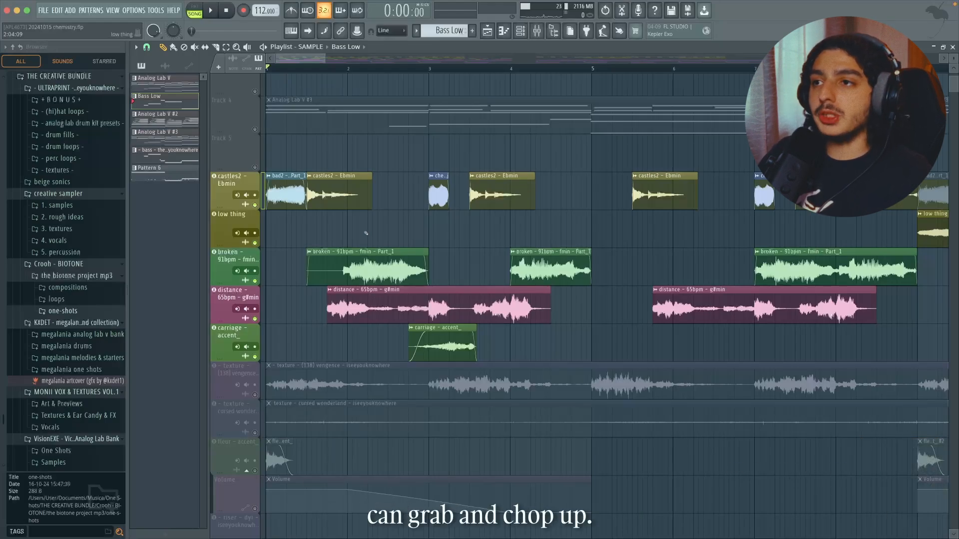
{"action": "scroll", "coordinate": [320, 211], "scroll_direction": "up", "scroll_amount": 2}
{"action": "scroll", "coordinate": [338, 213], "scroll_direction": "down", "scroll_amount": 2}
{"action": "key", "text": "space"}
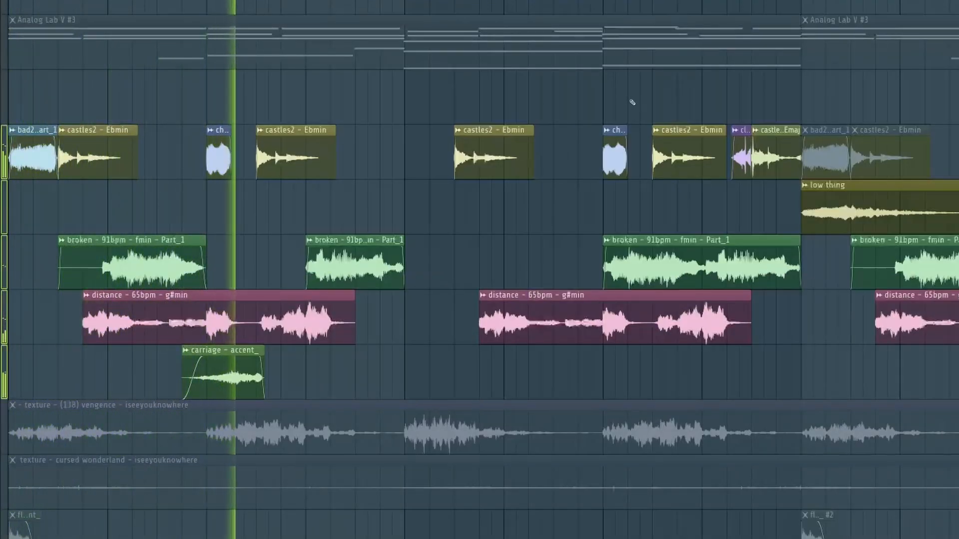
Examine how the chopped texture and vocal clips are arranged across the first eight bars during playback.
{"action": "scroll", "coordinate": [629, 104], "scroll_direction": "down", "scroll_amount": 4}
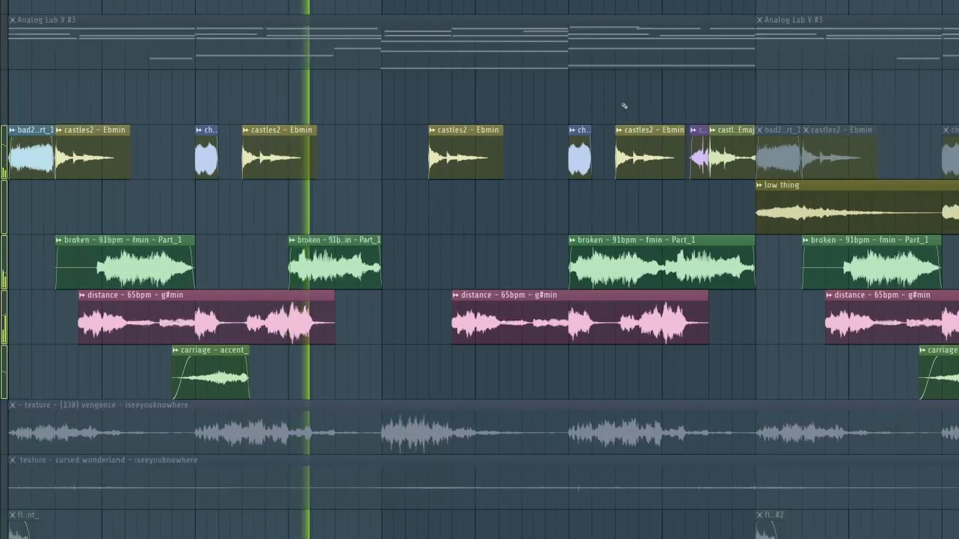
{"action": "scroll", "coordinate": [688, 126], "scroll_direction": "up", "scroll_amount": 4}
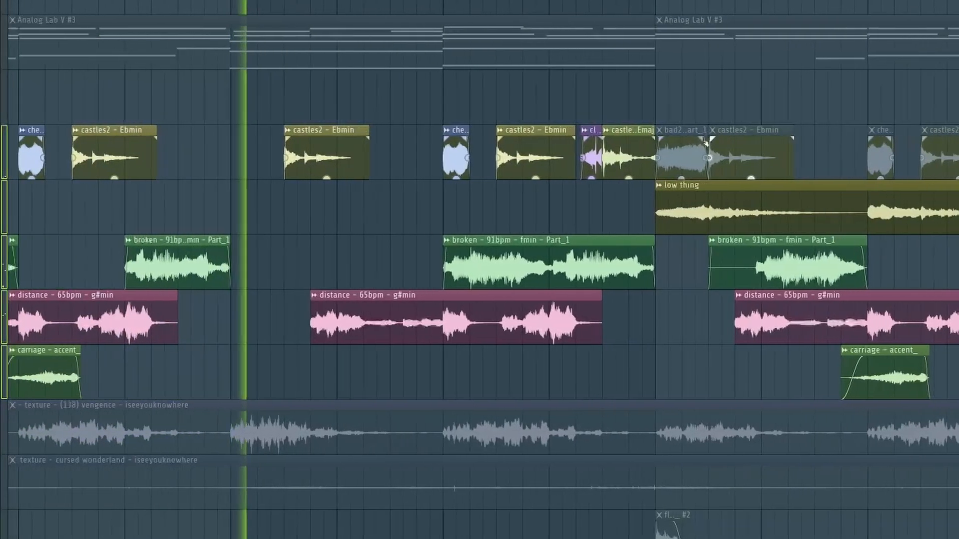
{"action": "scroll", "coordinate": [662, 124], "scroll_direction": "up", "scroll_amount": 1}
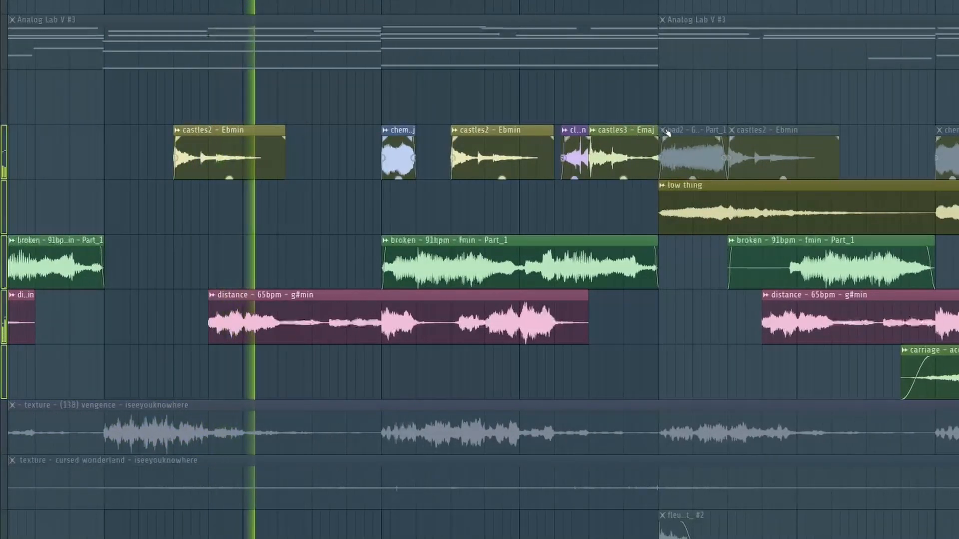
{"action": "scroll", "coordinate": [668, 142], "scroll_direction": "down", "scroll_amount": 1}
{"action": "scroll", "coordinate": [727, 246], "scroll_direction": "up", "scroll_amount": 1}
{"action": "scroll", "coordinate": [717, 237], "scroll_direction": "up", "scroll_amount": 2}
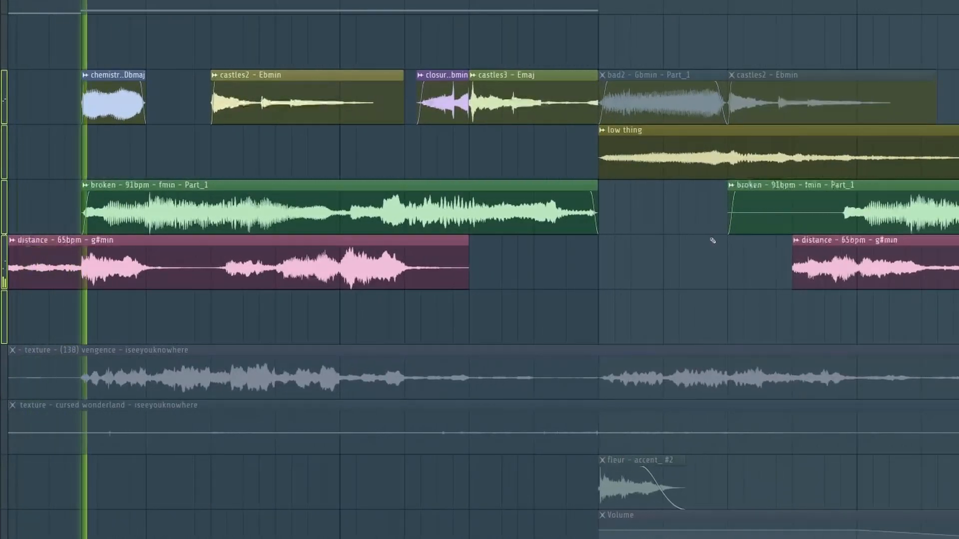
{"action": "scroll", "coordinate": [707, 232], "scroll_direction": "down", "scroll_amount": 2}
{"action": "scroll", "coordinate": [702, 230], "scroll_direction": "down", "scroll_amount": 5}
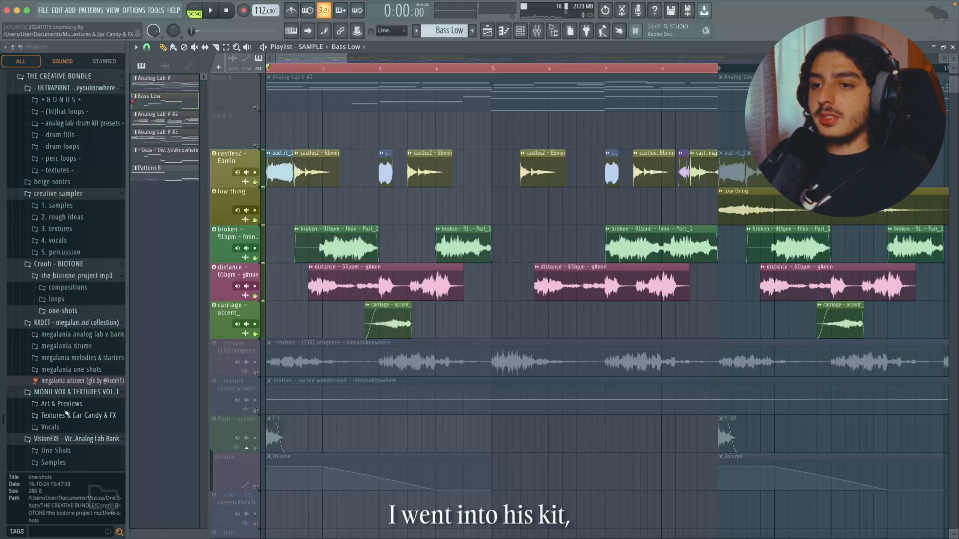
Audition several samples in the MONII VOX Textures & Ear Candy & FX folder, including chemistry1 - Emaj and collector - Amin, and collapse the folder.
{"action": "left_click", "coordinate": [66, 413]}
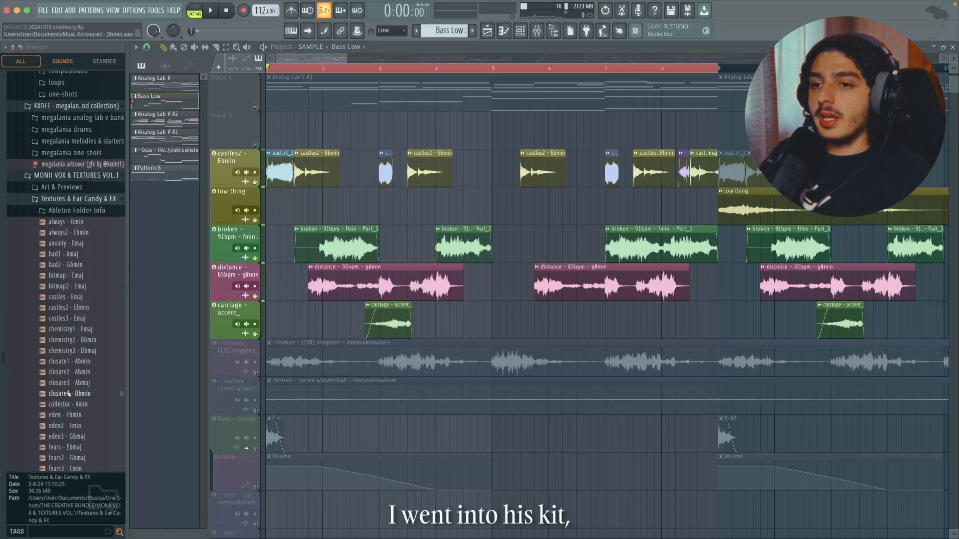
{"action": "scroll", "coordinate": [63, 306], "scroll_direction": "down", "scroll_amount": 5}
{"action": "scroll", "coordinate": [64, 305], "scroll_direction": "down", "scroll_amount": 1}
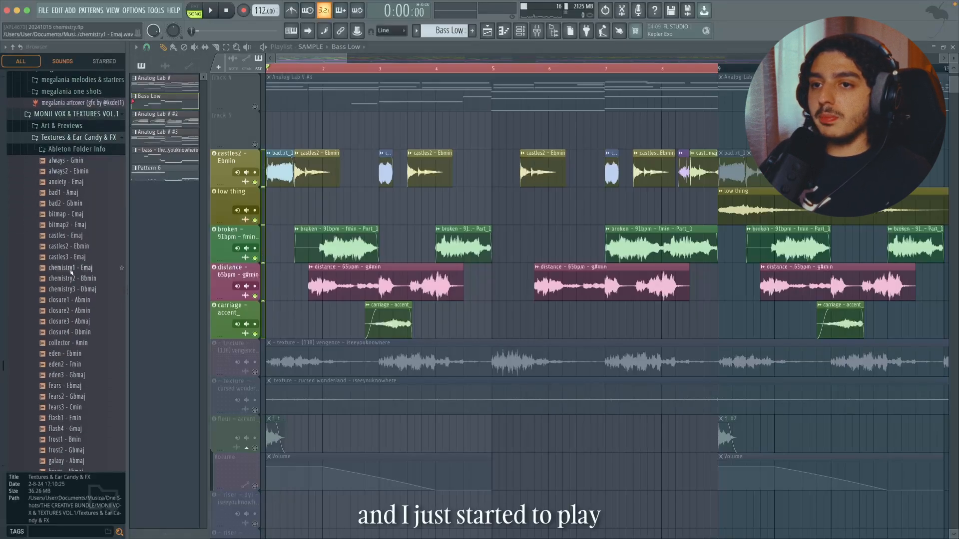
{"action": "left_click", "coordinate": [69, 267]}
{"action": "left_click", "coordinate": [61, 307]}
{"action": "left_click", "coordinate": [62, 319]}
{"action": "left_click", "coordinate": [68, 334]}
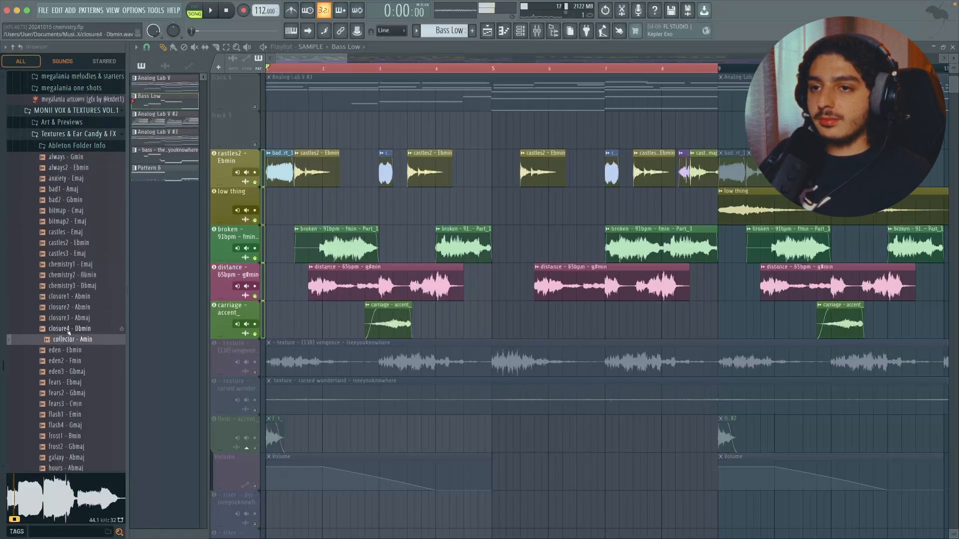
{"action": "left_click", "coordinate": [76, 134]}
{"action": "scroll", "coordinate": [334, 212], "scroll_direction": "up", "scroll_amount": 2}
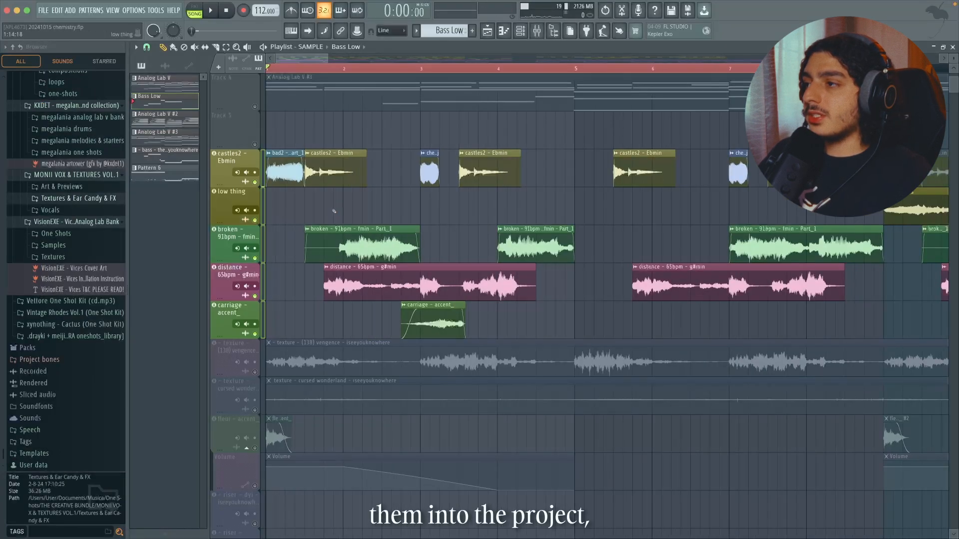
Solo the castles2 track and open the sample settings of the bad2 - Gbmin - Part_1 clip at its start.
{"action": "double_click", "coordinate": [286, 172]}
{"action": "key", "text": "Escape"}
{"action": "scroll", "coordinate": [263, 178], "scroll_direction": "up", "scroll_amount": 3}
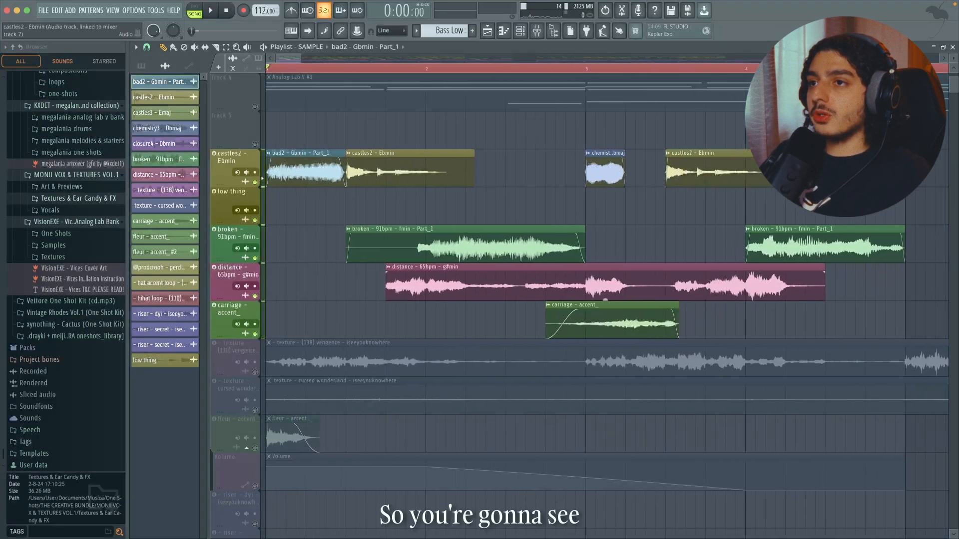
{"action": "right_click", "coordinate": [255, 183]}
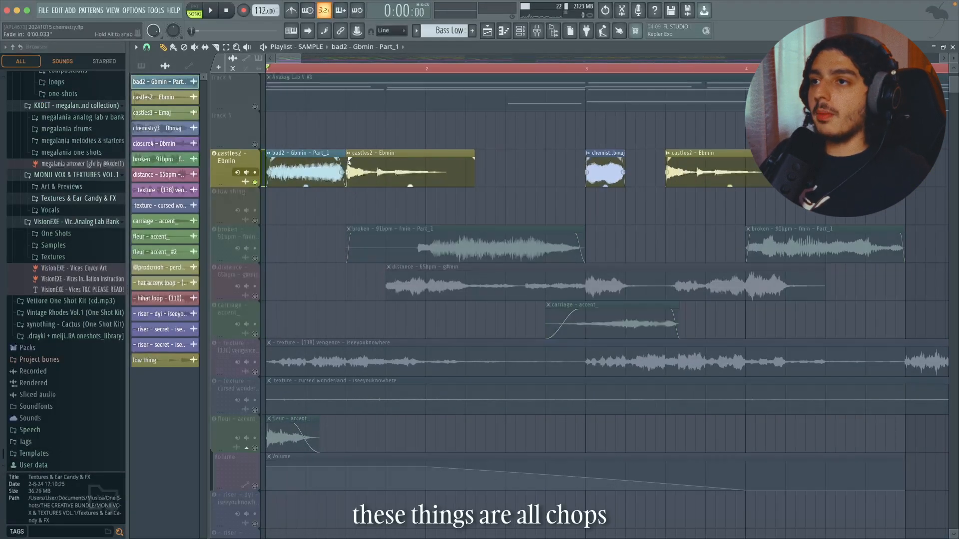
{"action": "double_click", "coordinate": [301, 165]}
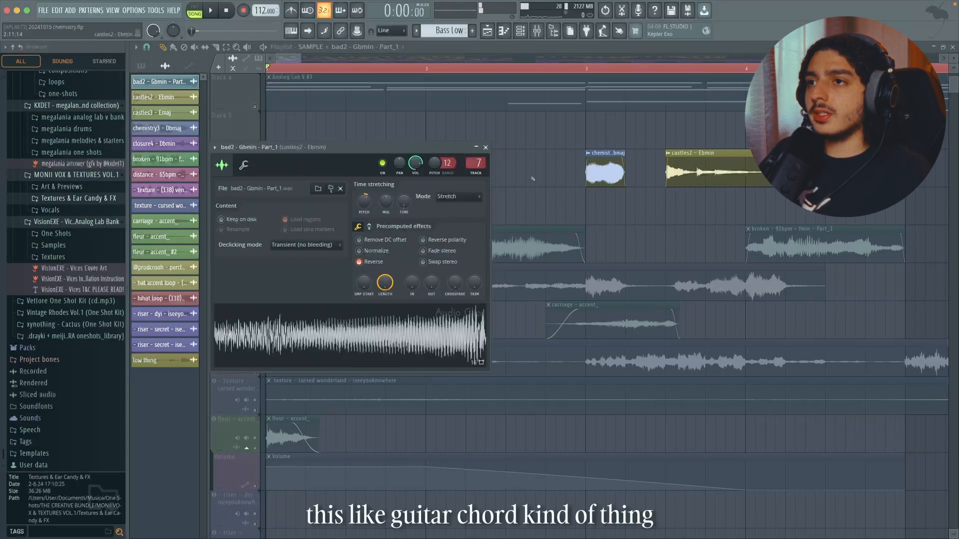
Play the castles2 - Ebmin clip from its start in bar 1 and open the chemistry3 - Dbmaj clip's sample settings.
{"action": "left_click", "coordinate": [347, 68]}
{"action": "key", "text": "space"}
{"action": "key", "text": "space"}
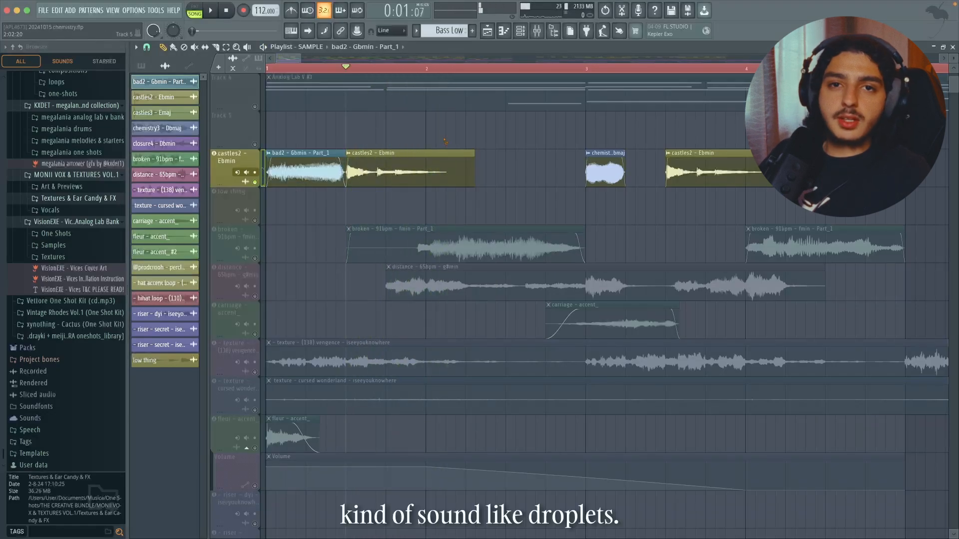
{"action": "double_click", "coordinate": [602, 163]}
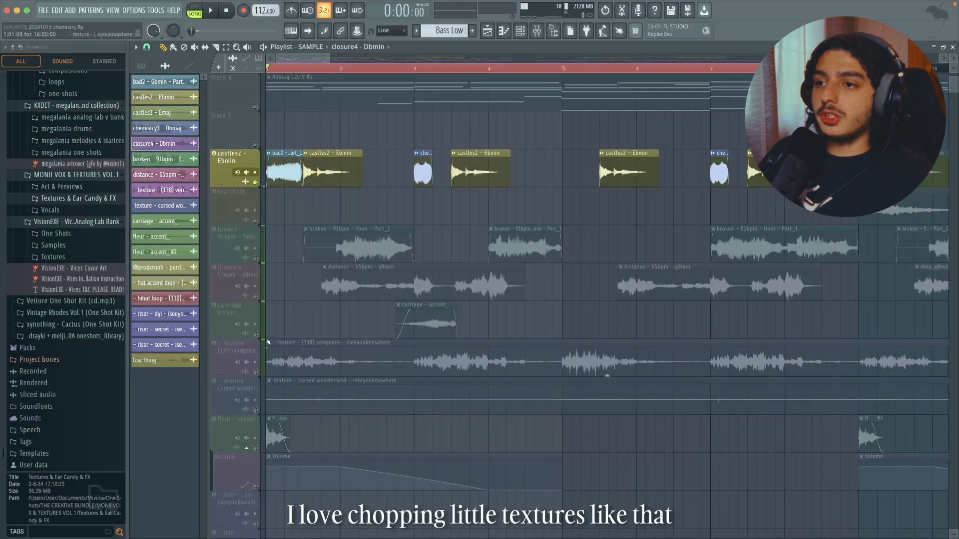
Leave only the broken, distance and carriage accent tracks audible and play back the vocal loops.
{"action": "left_click", "coordinate": [255, 260]}
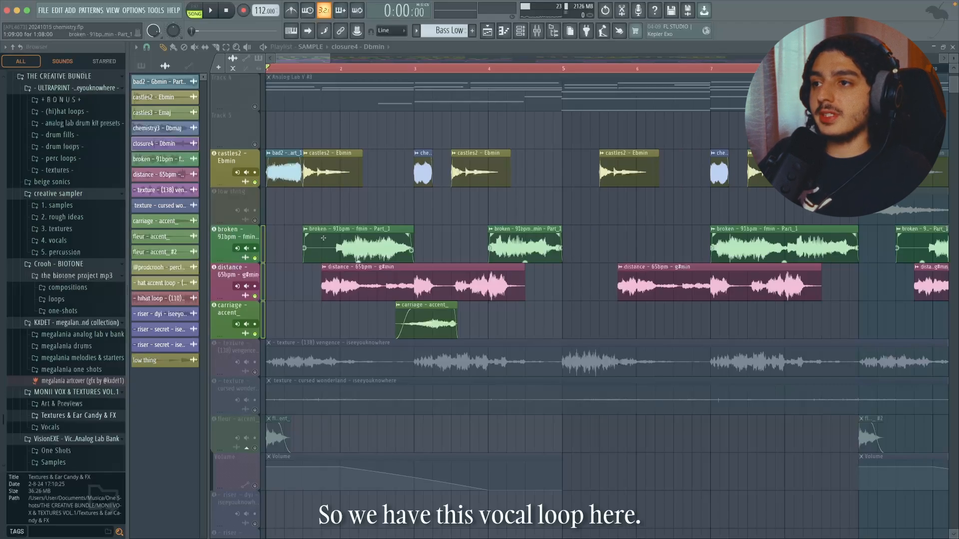
{"action": "key", "text": "space"}
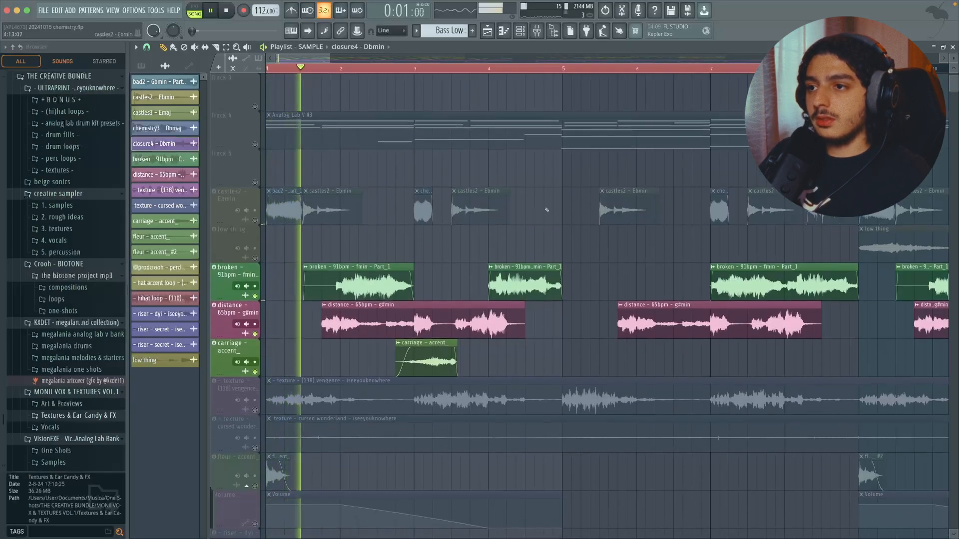
{"action": "scroll", "coordinate": [550, 211], "scroll_direction": "down", "scroll_amount": 1}
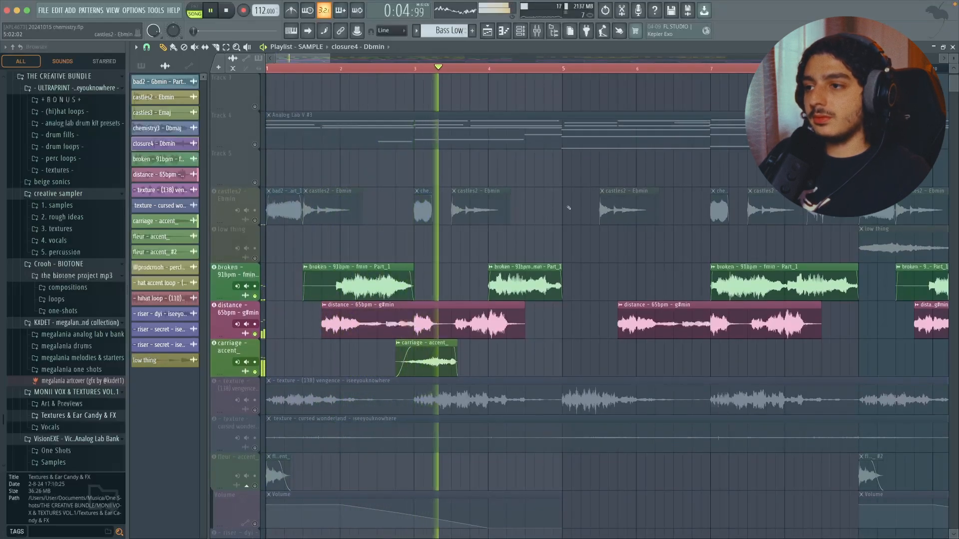
{"action": "scroll", "coordinate": [537, 202], "scroll_direction": "down", "scroll_amount": 2}
{"action": "scroll", "coordinate": [537, 202], "scroll_direction": "down", "scroll_amount": 3}
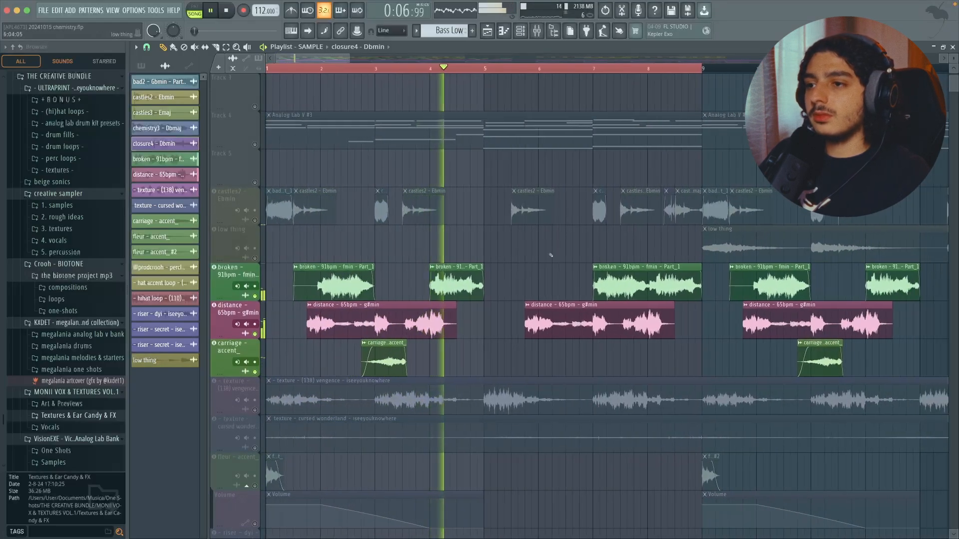
{"action": "scroll", "coordinate": [519, 253], "scroll_direction": "down", "scroll_amount": 1}
{"action": "scroll", "coordinate": [542, 244], "scroll_direction": "up", "scroll_amount": 2}
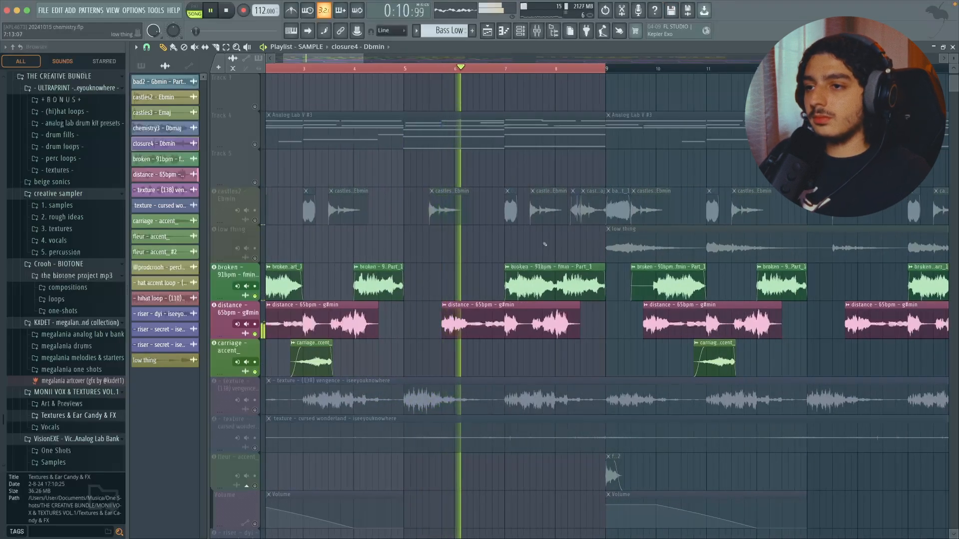
{"action": "left_click", "coordinate": [536, 31]}
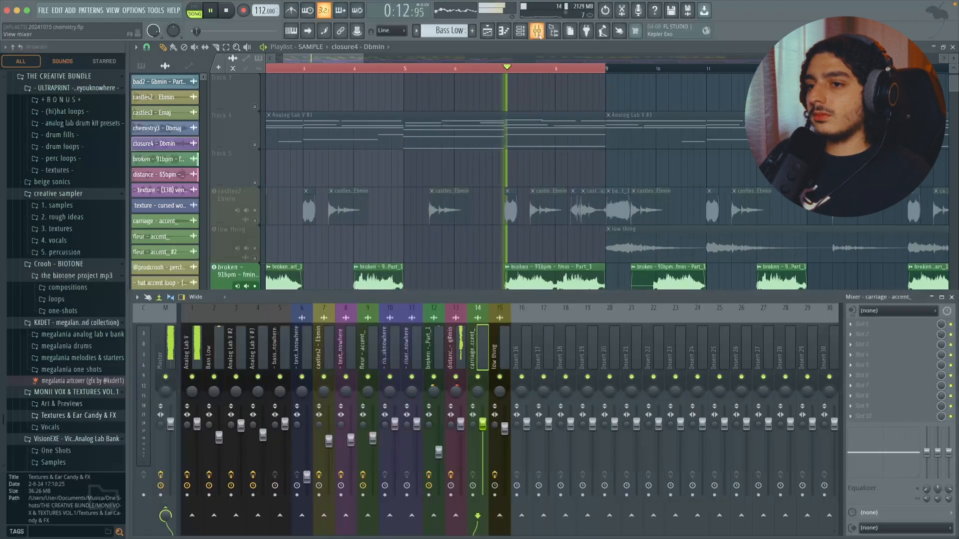
{"action": "key", "text": "F9"}
{"action": "scroll", "coordinate": [458, 235], "scroll_direction": "down", "scroll_amount": 1}
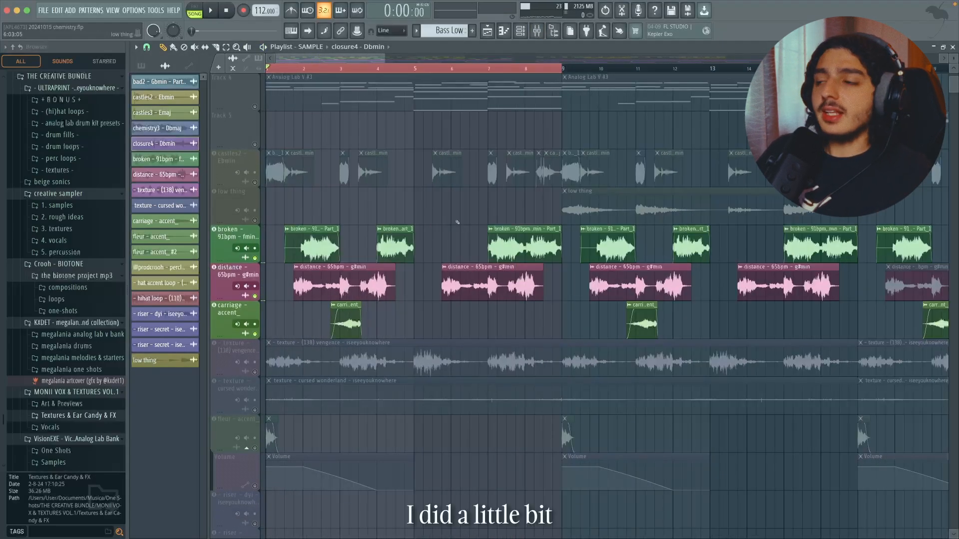
Show the mixer and isolate the broken and distance - 65bpm inserts, with the distance insert selected.
{"action": "left_click", "coordinate": [543, 36]}
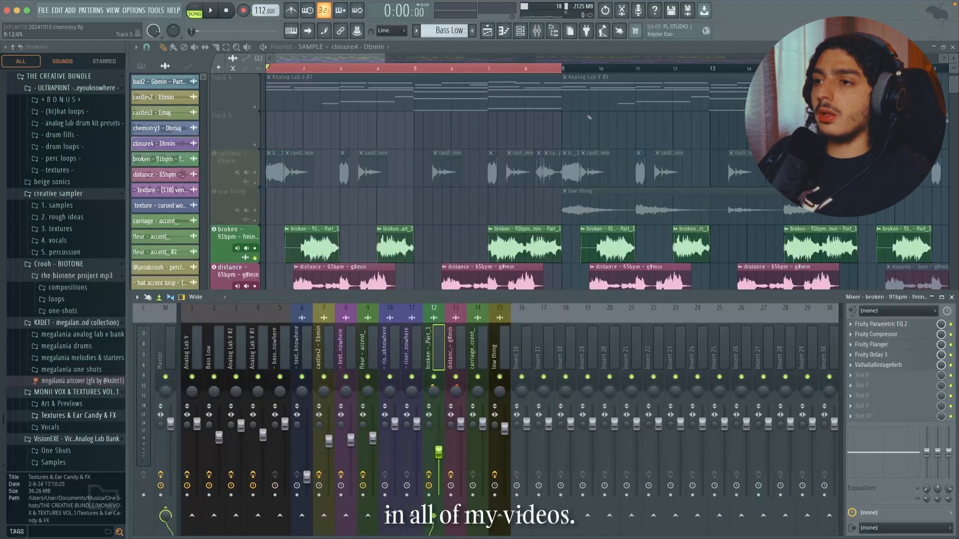
{"action": "right_click", "coordinate": [454, 378]}
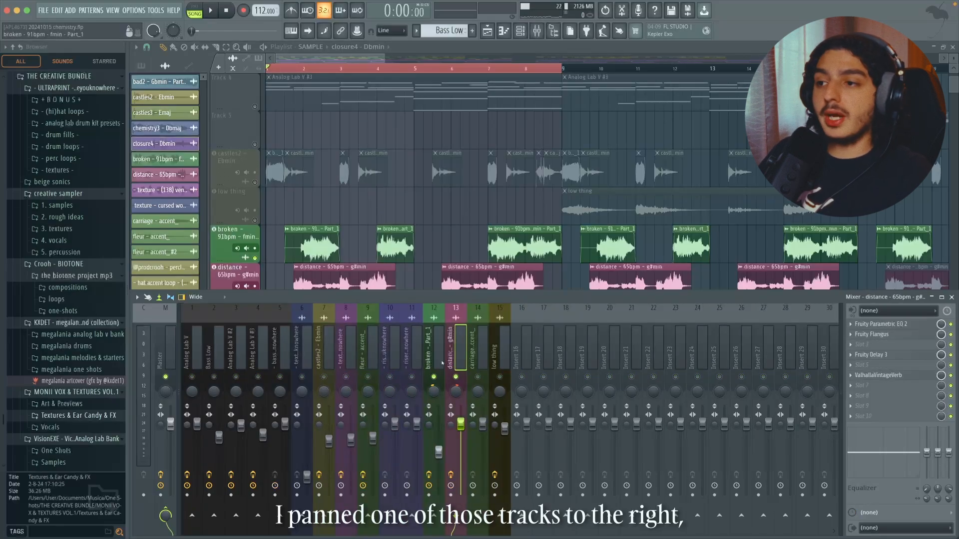
{"action": "left_click", "coordinate": [466, 349]}
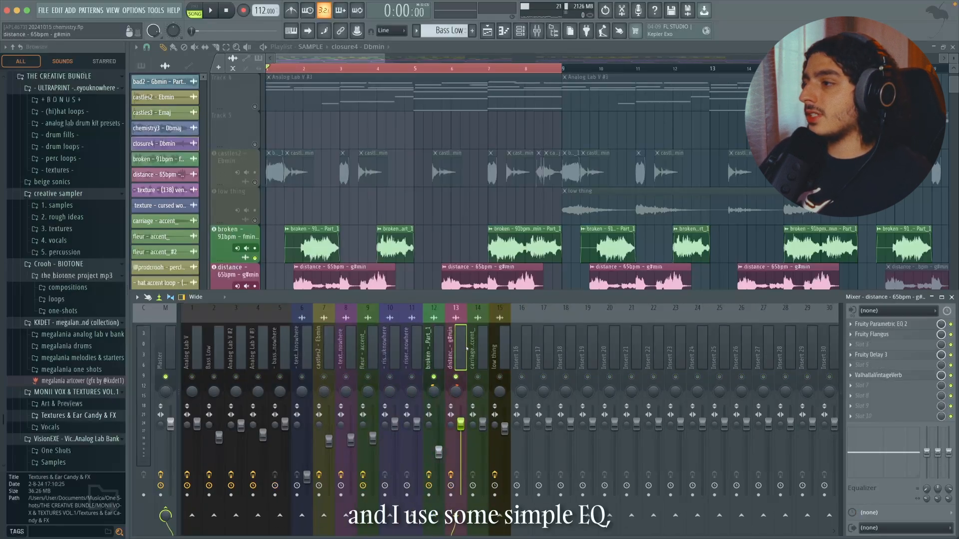
Inspect the Fruity Parametric EQ 2, Fruity Flangus, Fruity Delay 3 and ValhallaVintageVerb settings on the distance insert during playback.
{"action": "left_click", "coordinate": [883, 327]}
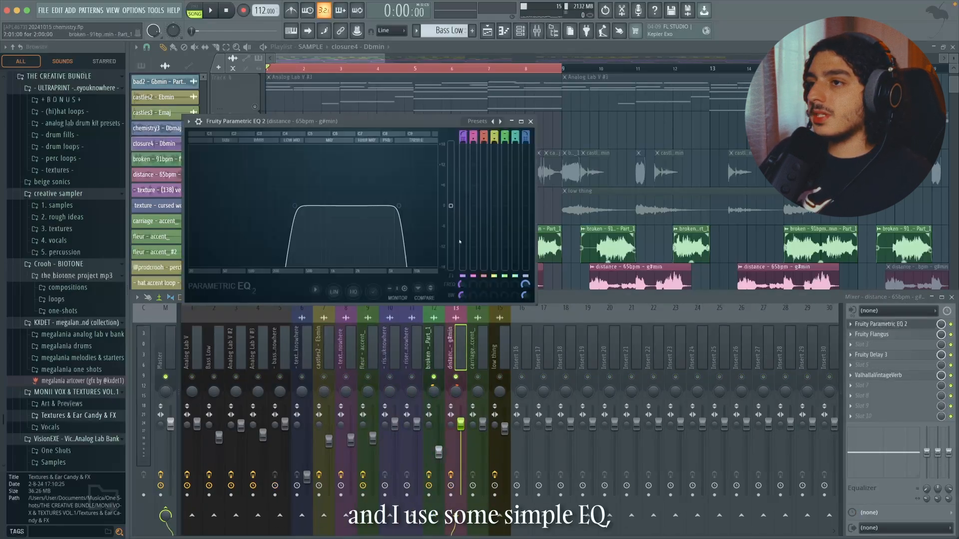
{"action": "left_click", "coordinate": [872, 334]}
{"action": "left_click", "coordinate": [870, 355]}
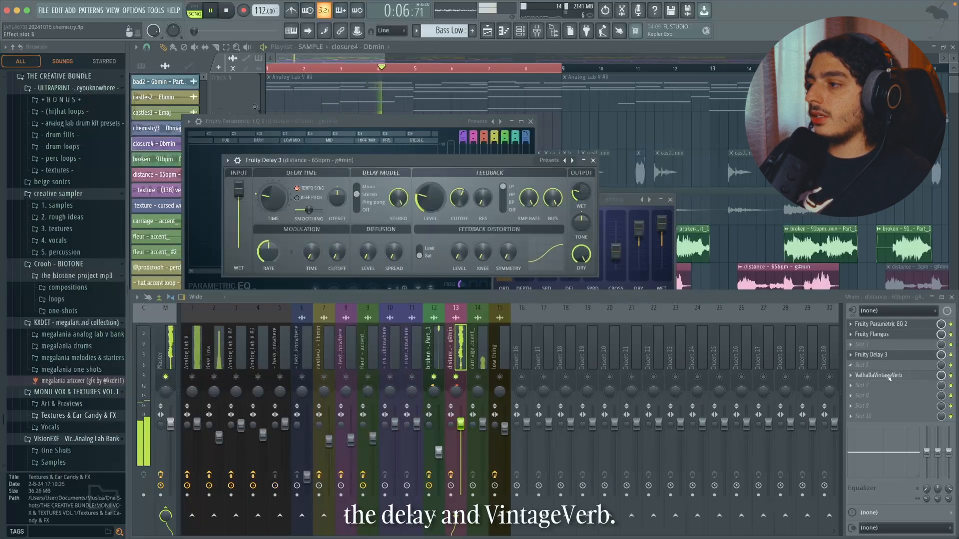
{"action": "left_click", "coordinate": [890, 375]}
{"action": "left_click", "coordinate": [697, 200]}
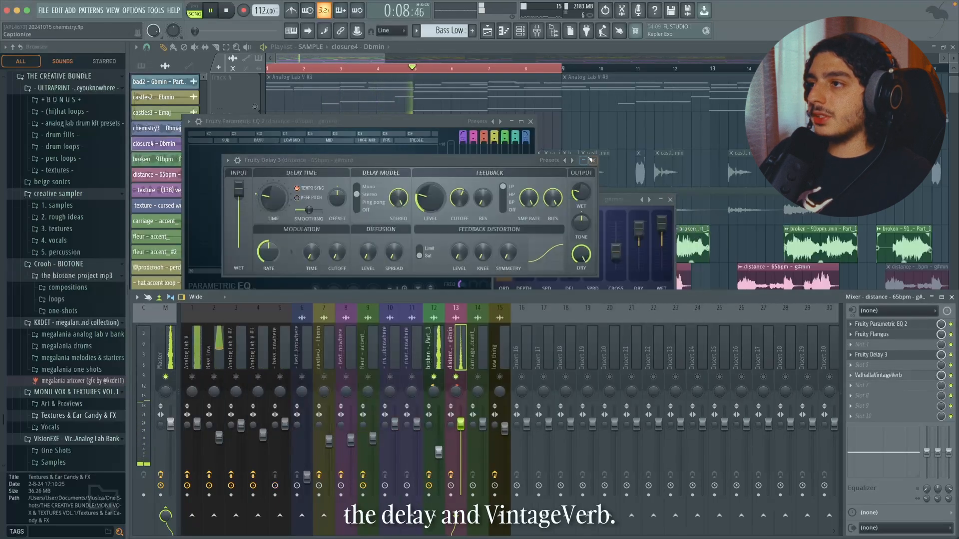
Inspect the Fruity Compressor settings on the broken - 91bpm insert, then hide the mixer.
{"action": "left_click", "coordinate": [593, 160]}
{"action": "left_click", "coordinate": [441, 342]}
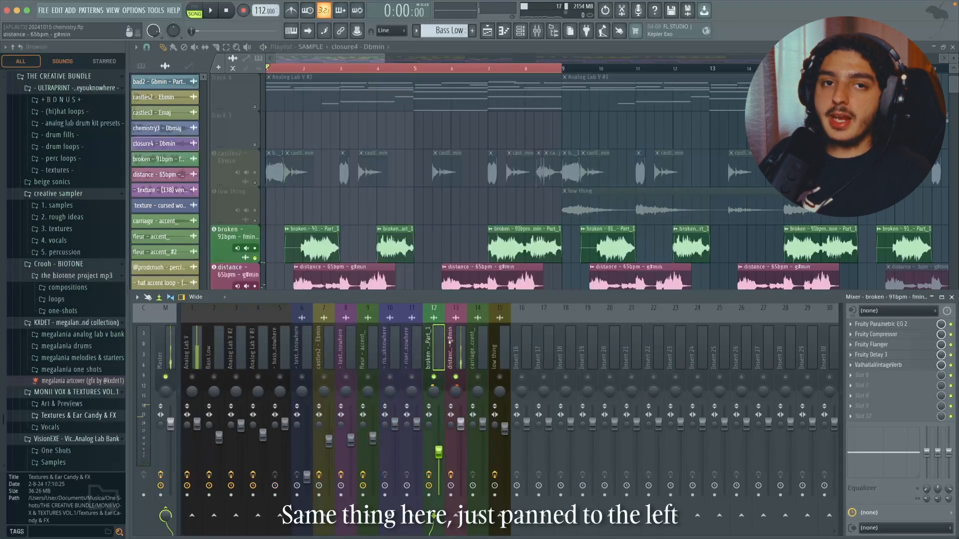
{"action": "left_click", "coordinate": [883, 335]}
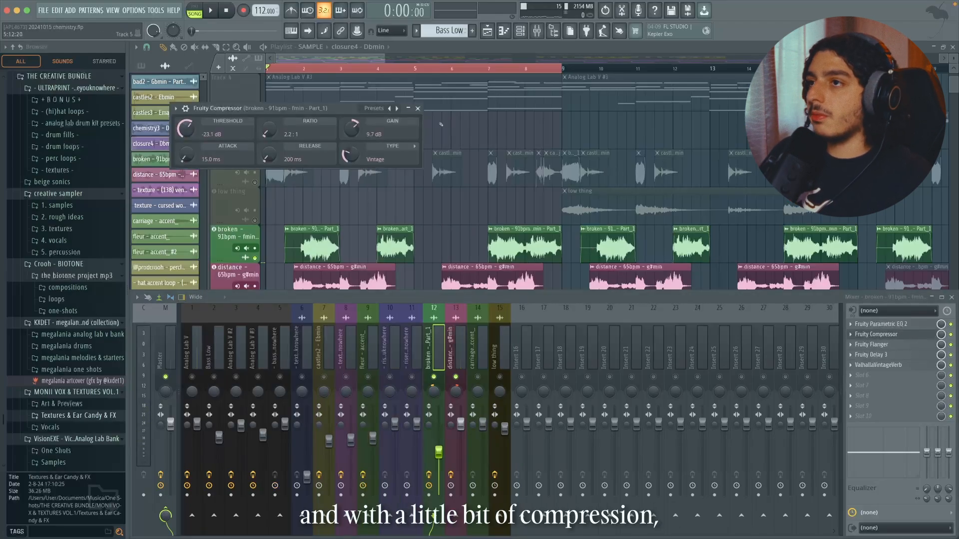
{"action": "left_click", "coordinate": [418, 108]}
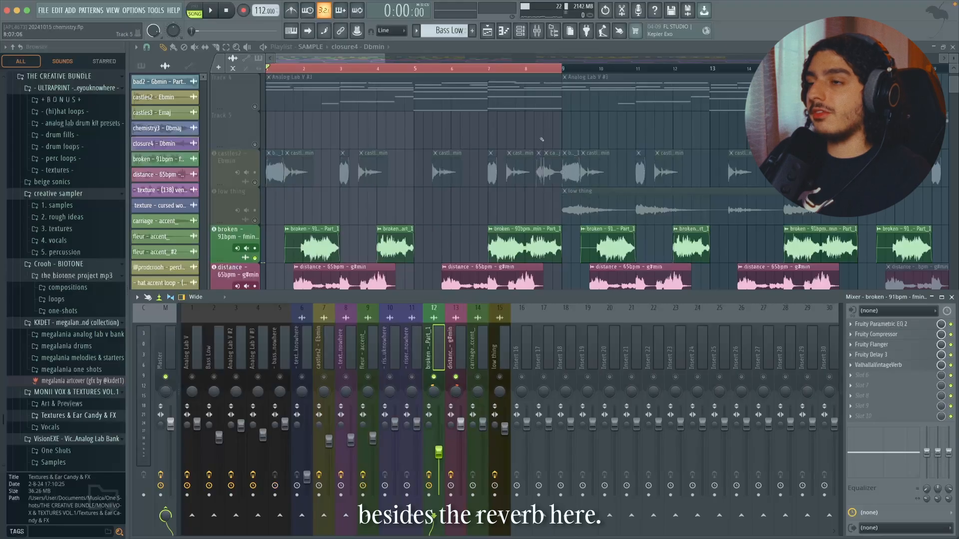
{"action": "key", "text": "F9"}
Unmute the texture - (138) vengence track and solo it for playback.
{"action": "scroll", "coordinate": [612, 242], "scroll_direction": "up", "scroll_amount": 3}
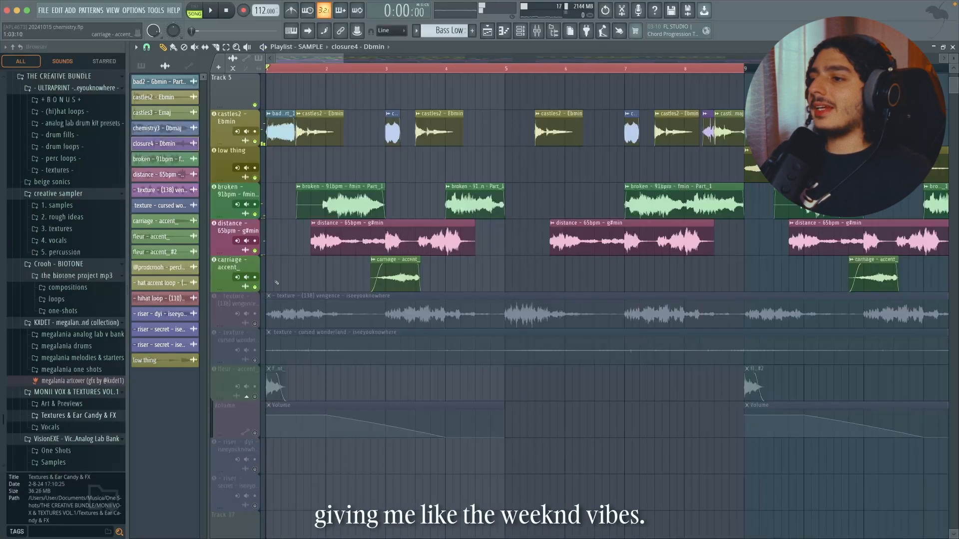
{"action": "left_click", "coordinate": [255, 324]}
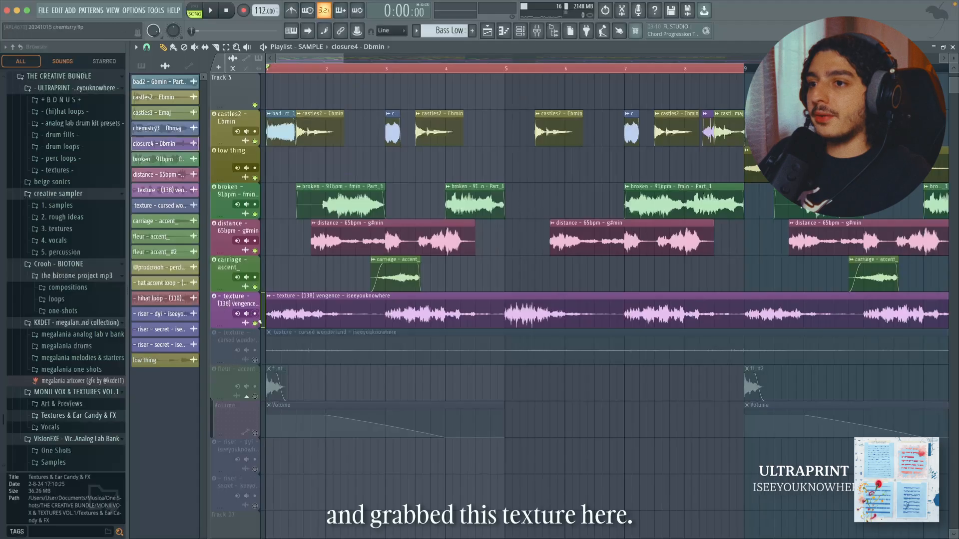
{"action": "right_click", "coordinate": [255, 323]}
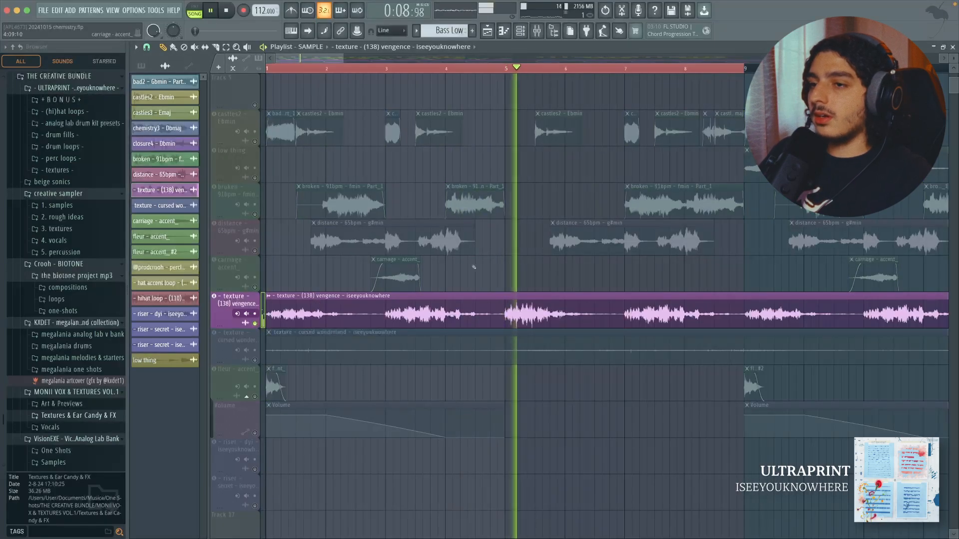
{"action": "scroll", "coordinate": [264, 180], "scroll_direction": "up", "scroll_amount": 1}
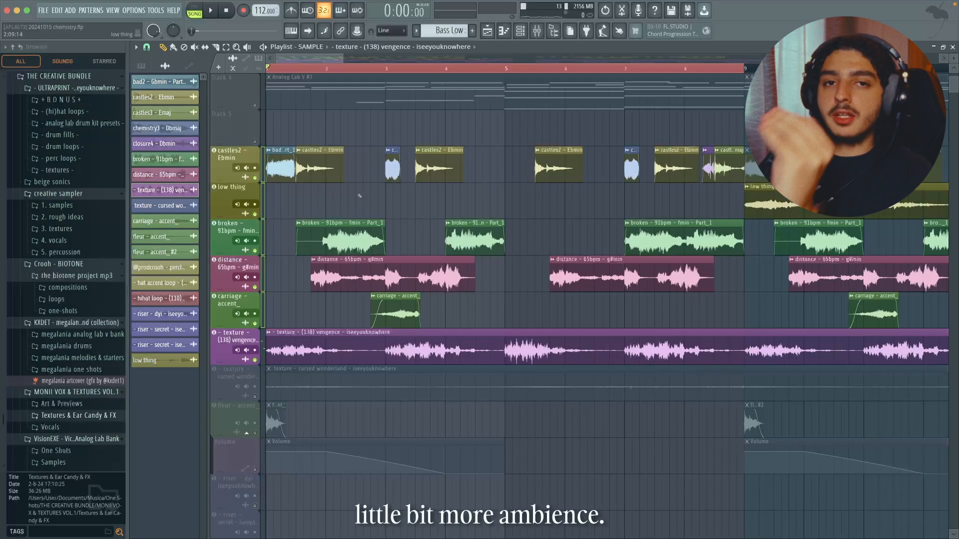
Play back the castles2, broken, distance, carriage and texture - (138) vengence tracks together from bar 1.
{"action": "scroll", "coordinate": [257, 99], "scroll_direction": "up", "scroll_amount": 3}
{"action": "key", "text": "space"}
{"action": "scroll", "coordinate": [257, 99], "scroll_direction": "down", "scroll_amount": 1}
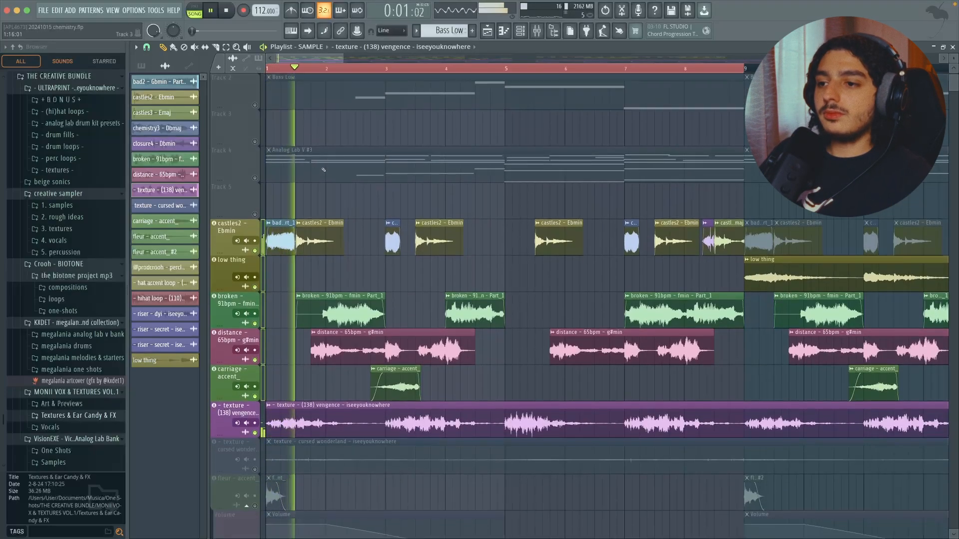
{"action": "scroll", "coordinate": [333, 172], "scroll_direction": "down", "scroll_amount": 2}
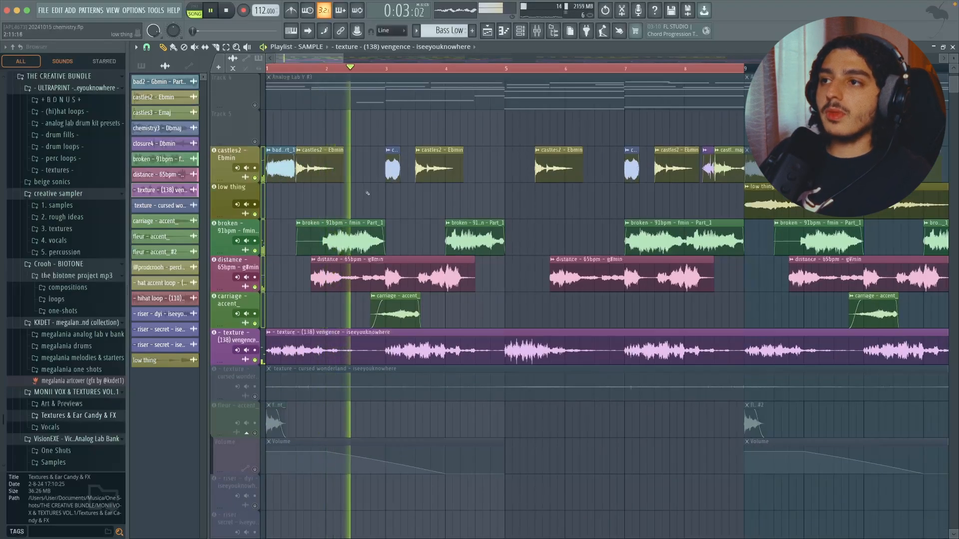
{"action": "scroll", "coordinate": [373, 202], "scroll_direction": "up", "scroll_amount": 2}
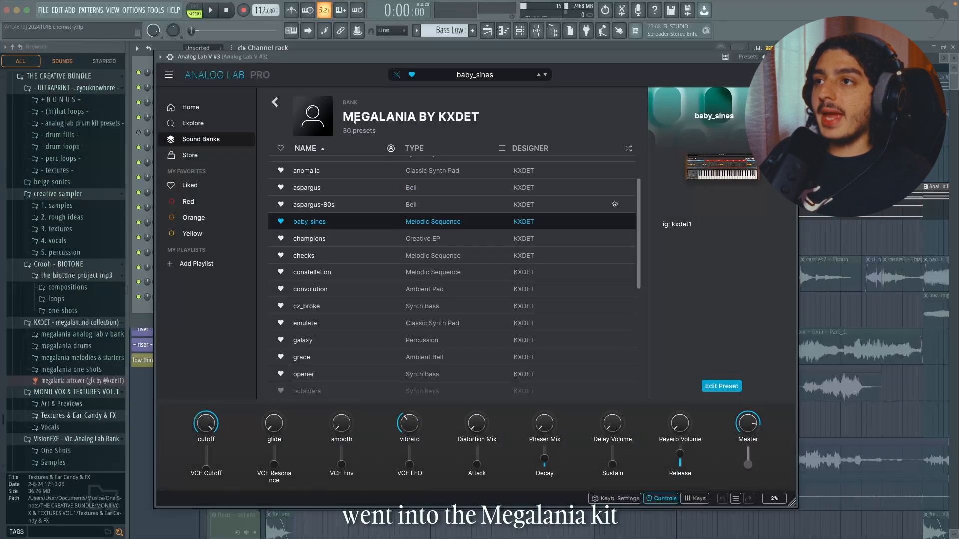
Return from the Analog Lab V #3 instrument to the playlist, play Track 4 on its own and select its pattern.
{"action": "left_click", "coordinate": [847, 164]}
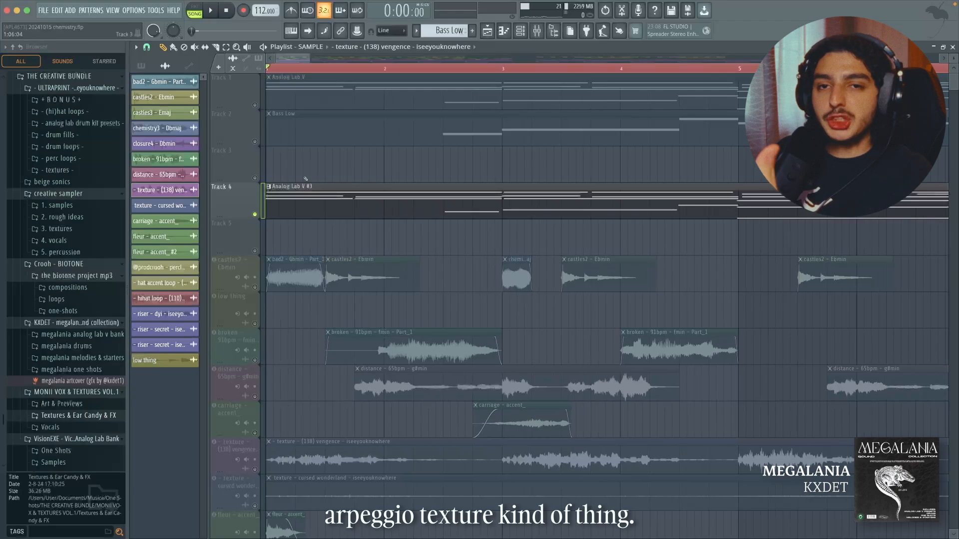
{"action": "key", "text": "space"}
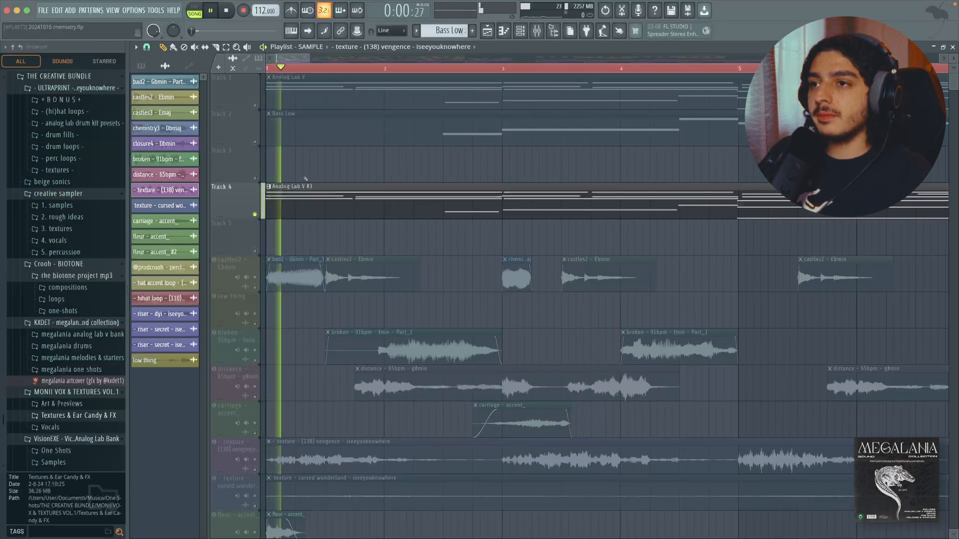
{"action": "scroll", "coordinate": [344, 165], "scroll_direction": "down", "scroll_amount": 2}
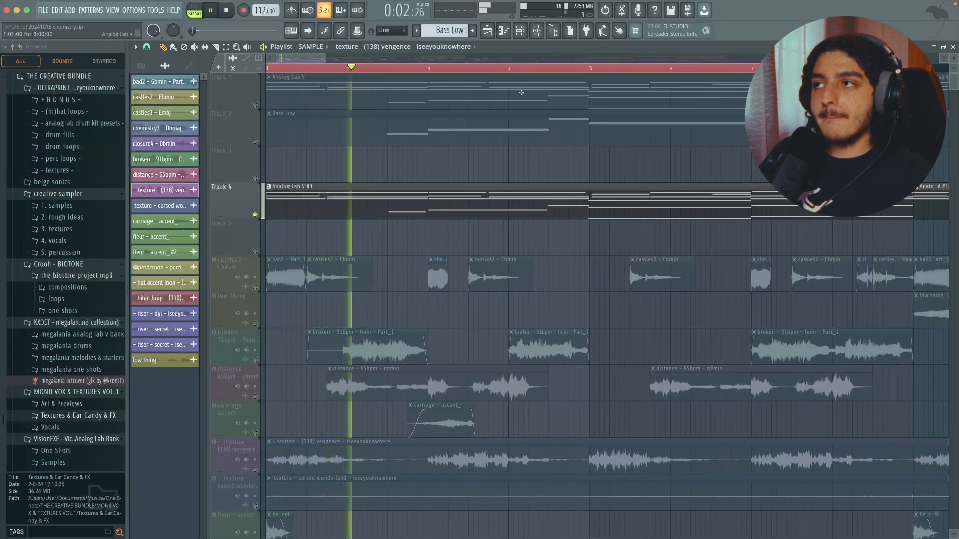
{"action": "key", "text": "ctrl+z"}
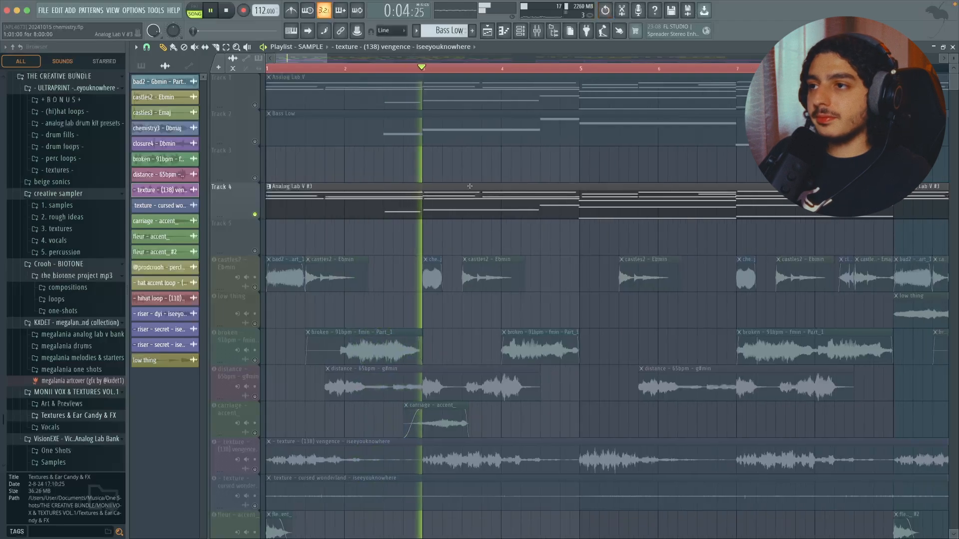
{"action": "double_click", "coordinate": [542, 187]}
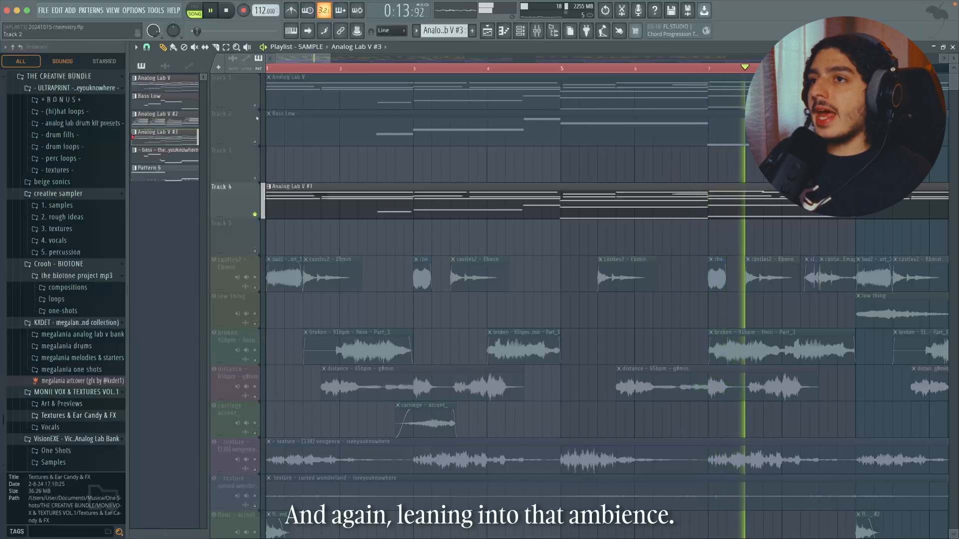
Unmute Track 1 and the broken, distance and texture - (138) vengence tracks alongside Track 4 during playback.
{"action": "left_click", "coordinate": [255, 105]}
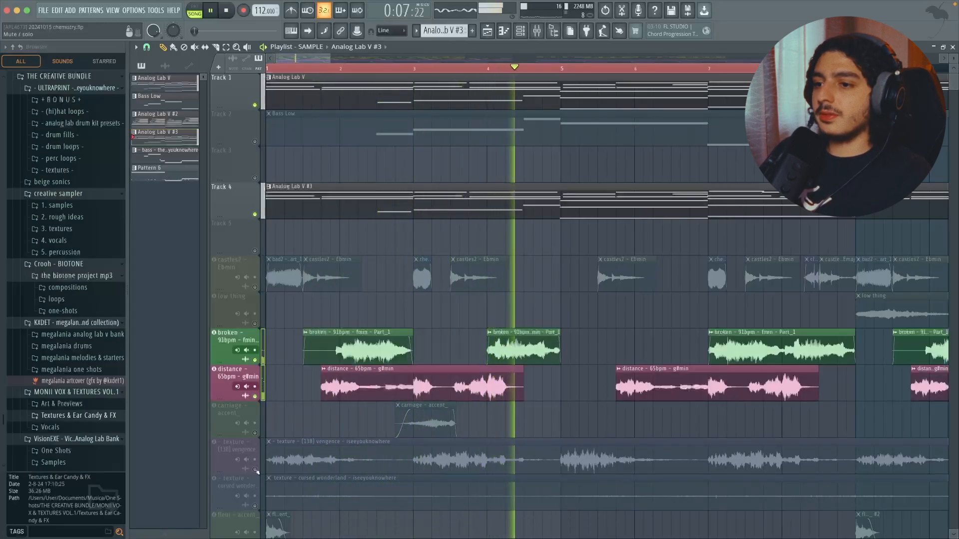
{"action": "left_click", "coordinate": [254, 470]}
{"action": "scroll", "coordinate": [295, 419], "scroll_direction": "down", "scroll_amount": 3, "text": "ctrl"}
{"action": "scroll", "coordinate": [495, 423], "scroll_direction": "down", "scroll_amount": 5}
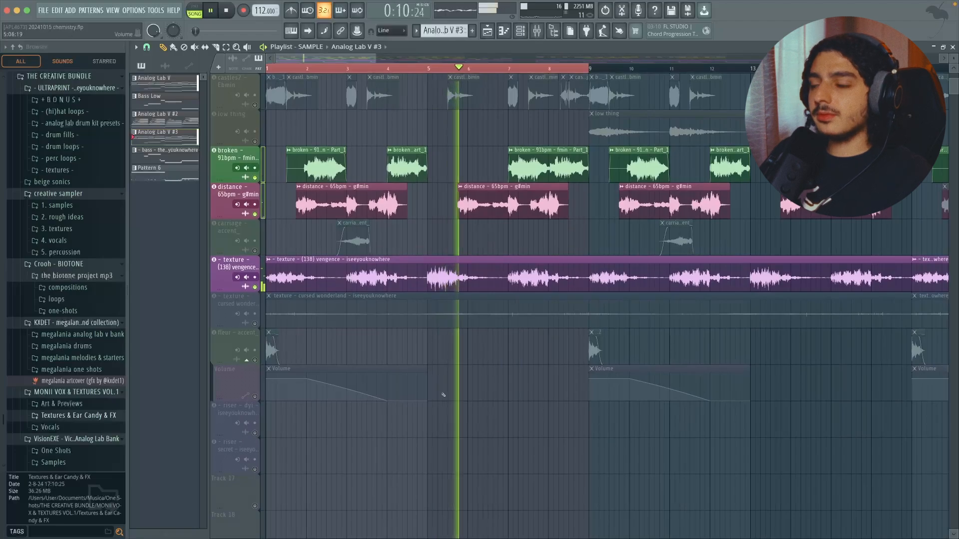
{"action": "scroll", "coordinate": [409, 389], "scroll_direction": "down", "scroll_amount": 3, "text": "ctrl"}
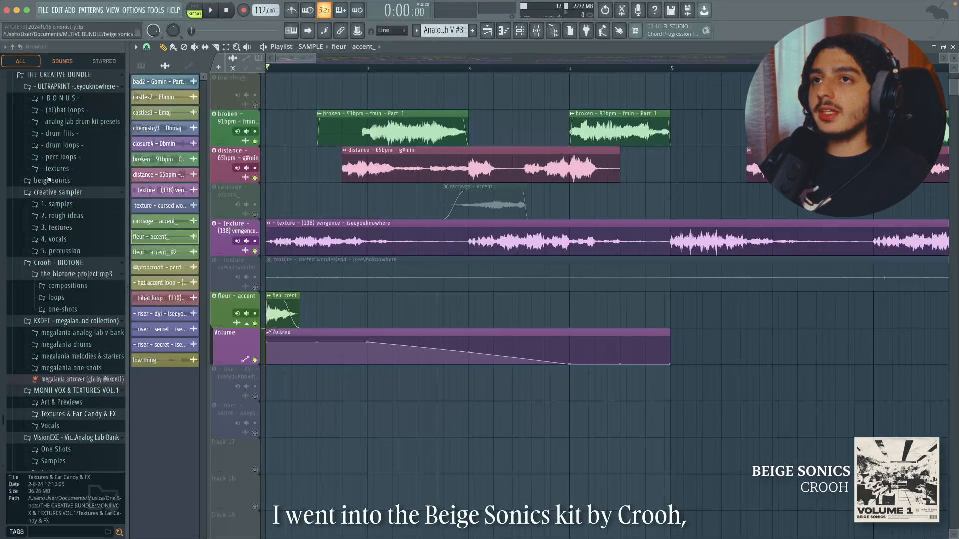
Solo the fleur - accent_ track with its Volume automation and check its first clip.
{"action": "scroll", "coordinate": [291, 316], "scroll_direction": "up", "scroll_amount": 2, "text": "ctrl"}
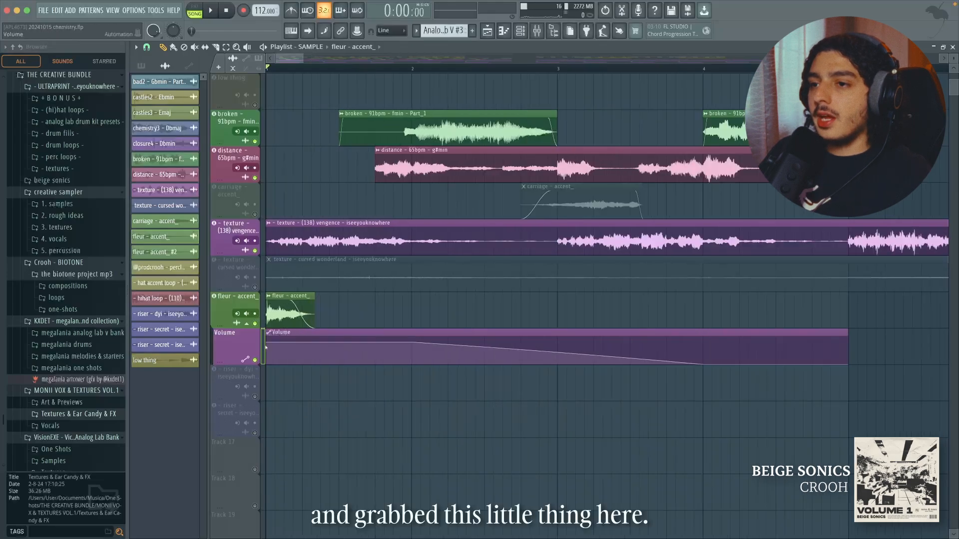
{"action": "right_click", "coordinate": [255, 324]}
{"action": "double_click", "coordinate": [279, 309]}
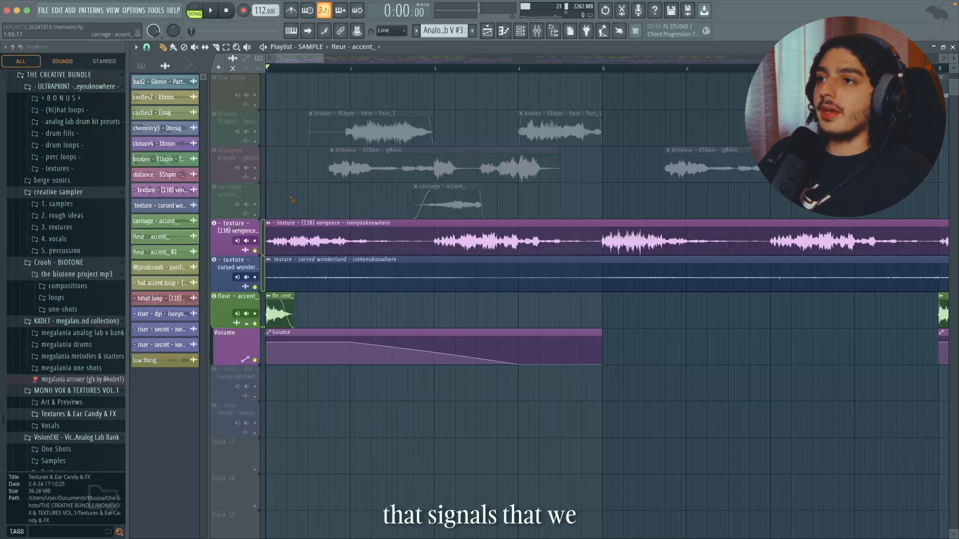
{"action": "scroll", "coordinate": [349, 190], "scroll_direction": "up", "scroll_amount": 2}
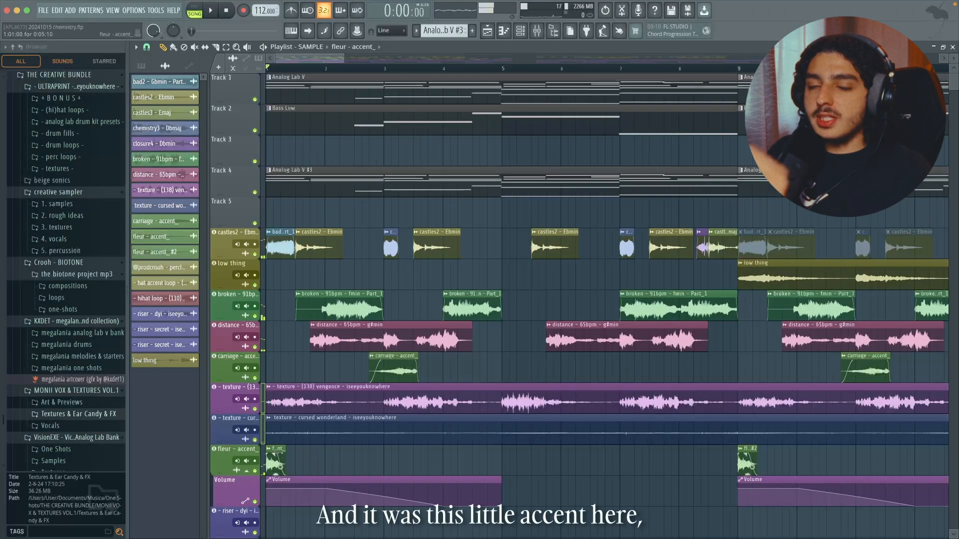
{"action": "right_click", "coordinate": [255, 471]}
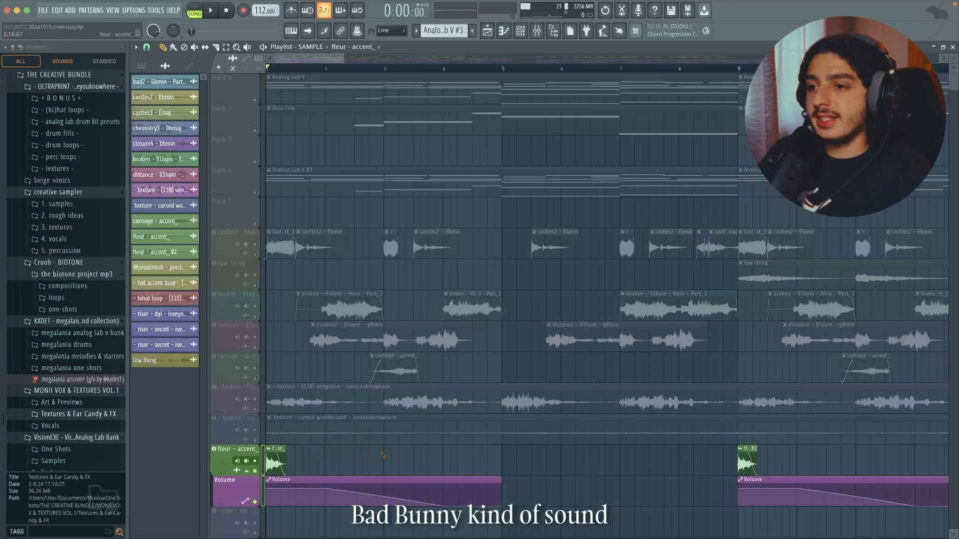
Inspect the sample settings of the fleur - accent_ #2 clip at bar 9.
{"action": "scroll", "coordinate": [606, 444], "scroll_direction": "down", "scroll_amount": 3}
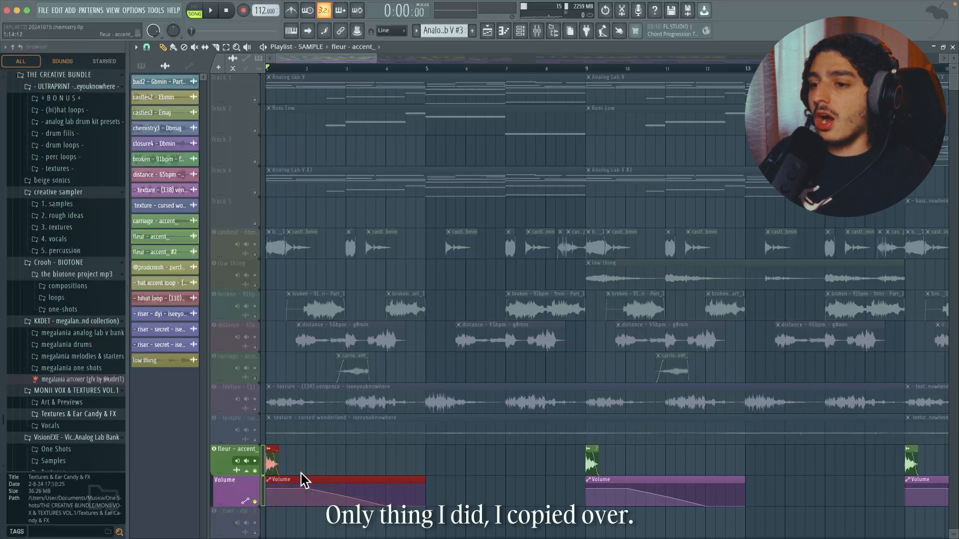
{"action": "scroll", "coordinate": [615, 474], "scroll_direction": "up", "scroll_amount": 3}
{"action": "double_click", "coordinate": [521, 399]}
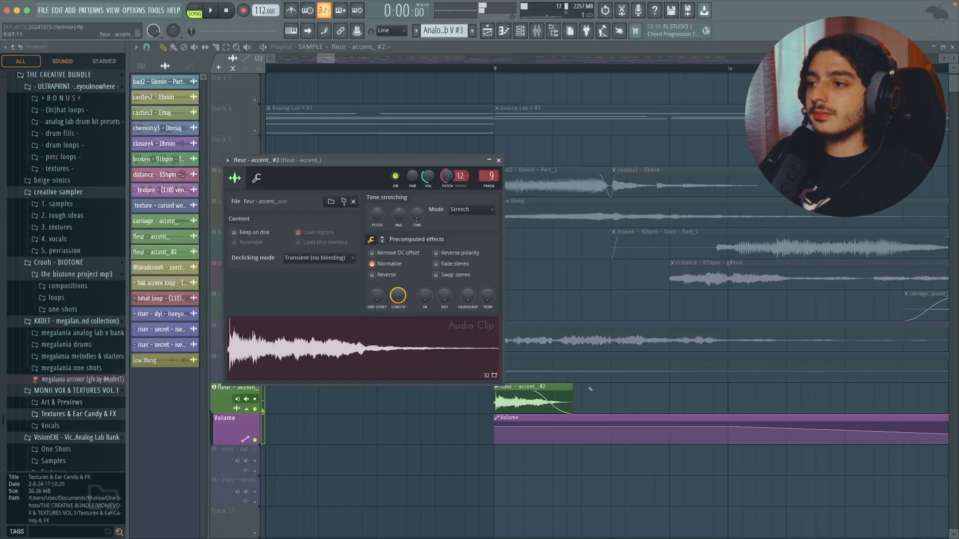
{"action": "key", "text": "Escape"}
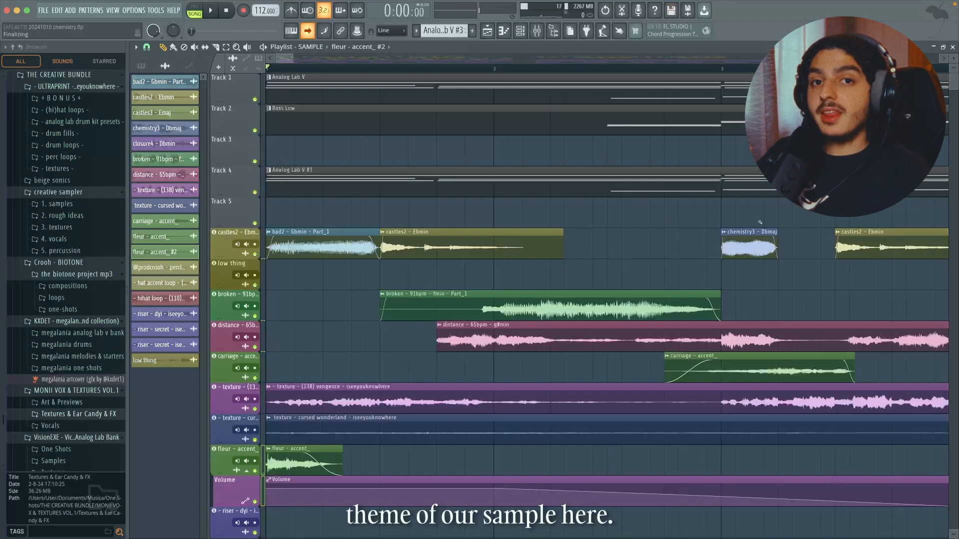
Play back the full arrangement from bar 1 with all the melodic, texture and vocal tracks audible.
{"action": "key", "text": "space"}
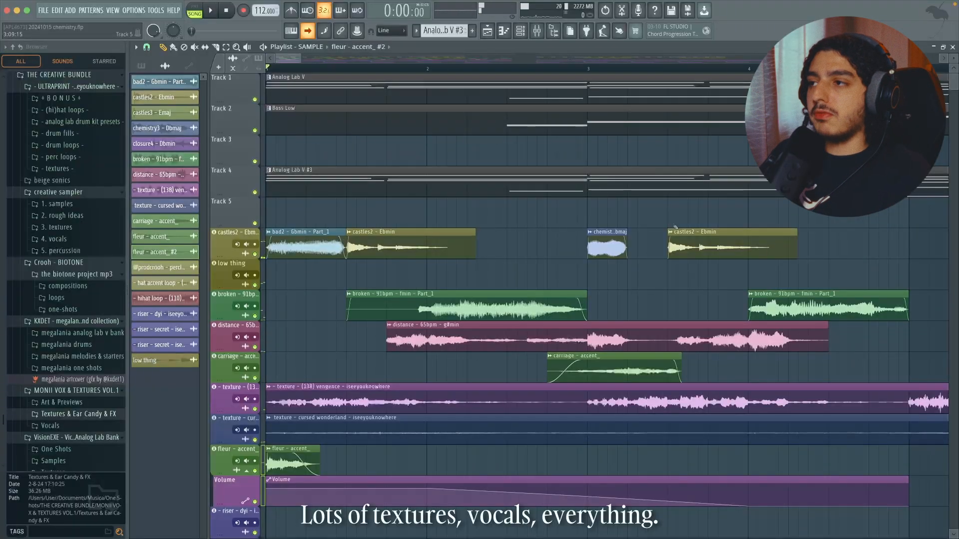
{"action": "scroll", "coordinate": [681, 226], "scroll_direction": "down", "scroll_amount": 2}
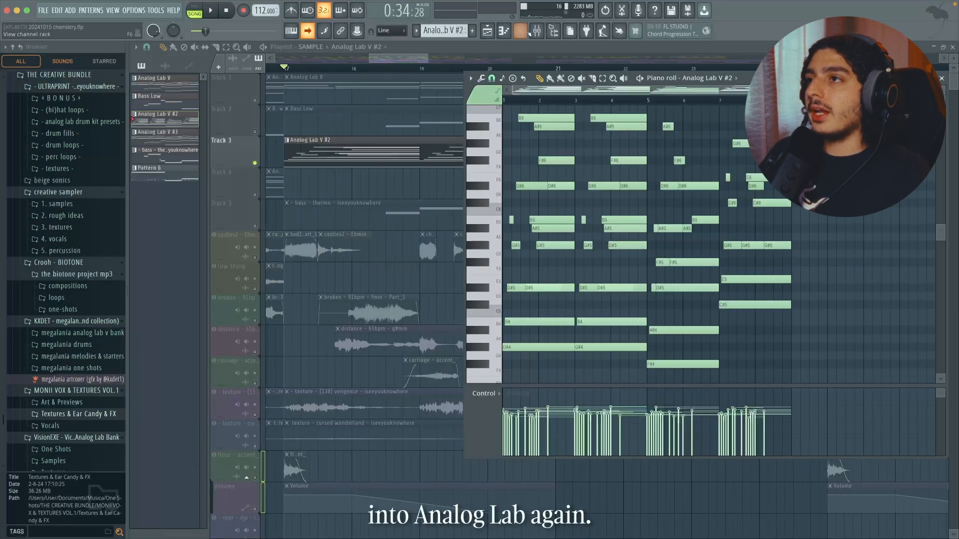
Show the channel rack and open the Analog Lab V #2 instrument.
{"action": "left_click", "coordinate": [522, 31]}
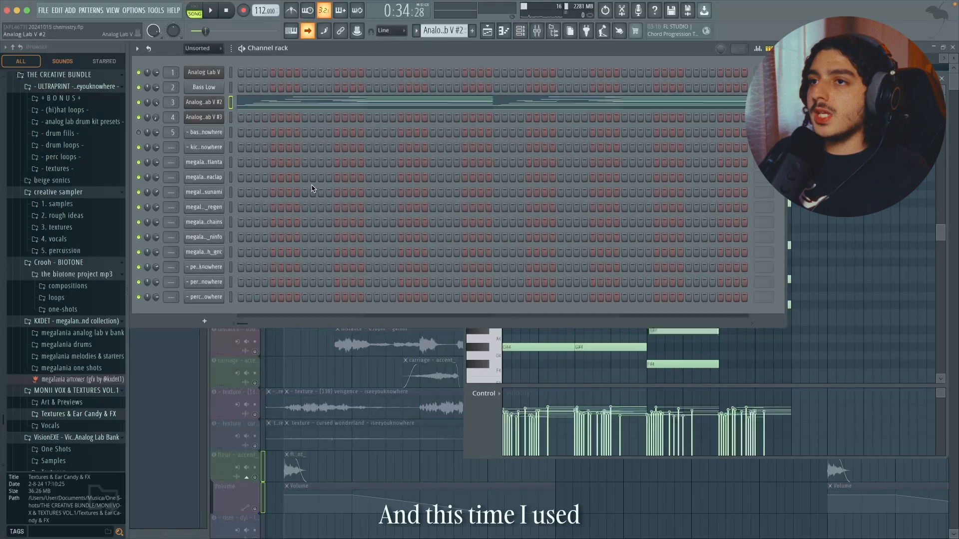
{"action": "left_click", "coordinate": [204, 102]}
{"action": "left_click", "coordinate": [331, 64]}
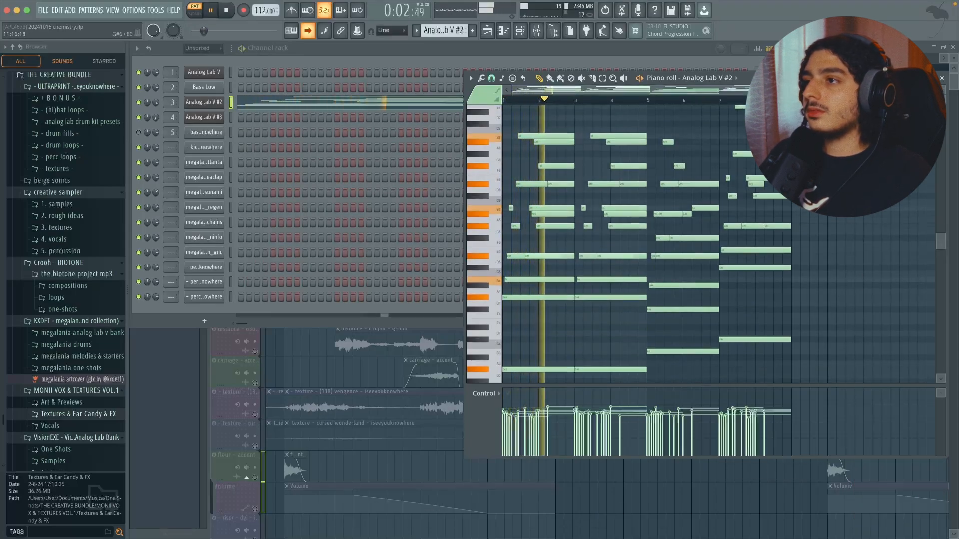
Examine the Analog Lab V #2 notes in the piano roll during pattern playback, then close the piano roll and channel rack.
{"action": "scroll", "coordinate": [720, 235], "scroll_direction": "down", "scroll_amount": 1}
{"action": "scroll", "coordinate": [944, 246], "scroll_direction": "up", "scroll_amount": 1}
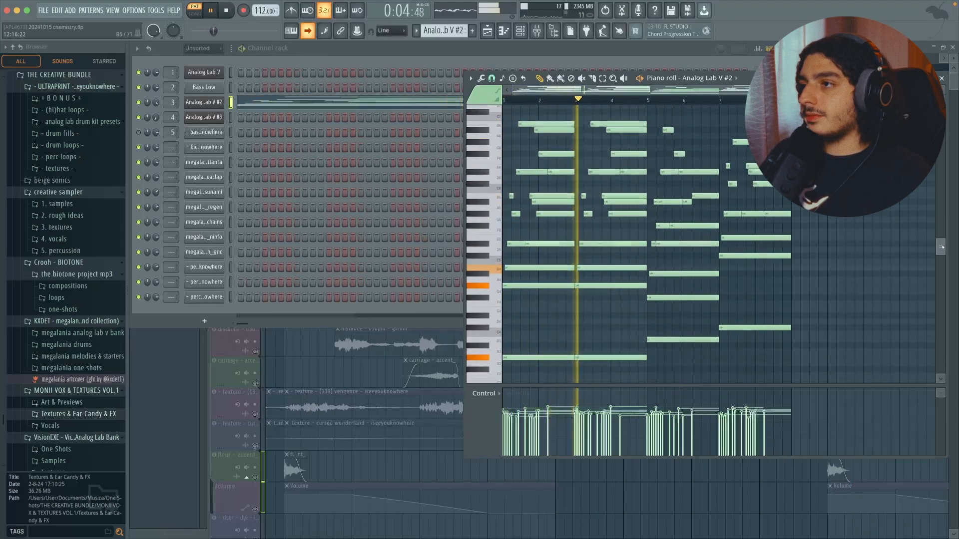
{"action": "left_click_drag", "start_coordinate": [942, 244], "coordinate": [942, 245]}
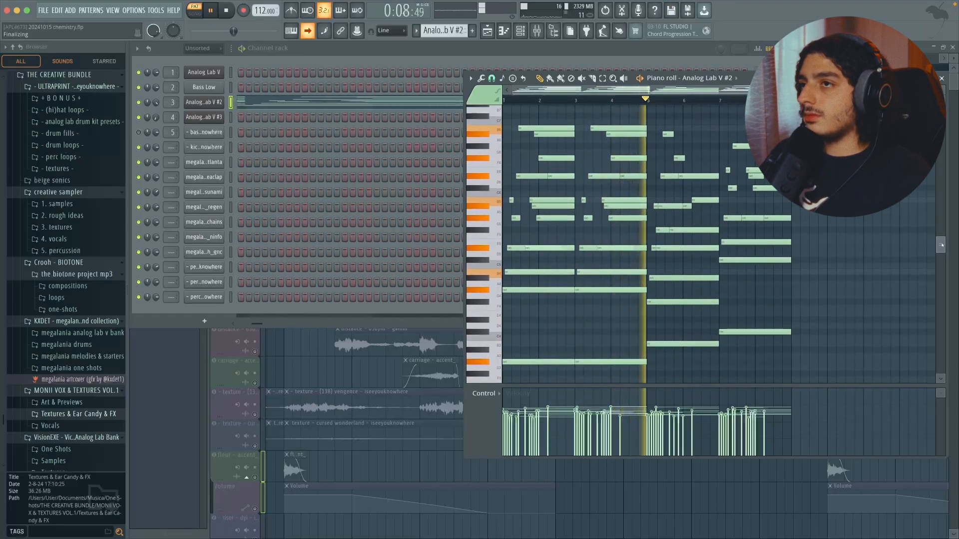
{"action": "scroll", "coordinate": [689, 208], "scroll_direction": "up", "scroll_amount": 5}
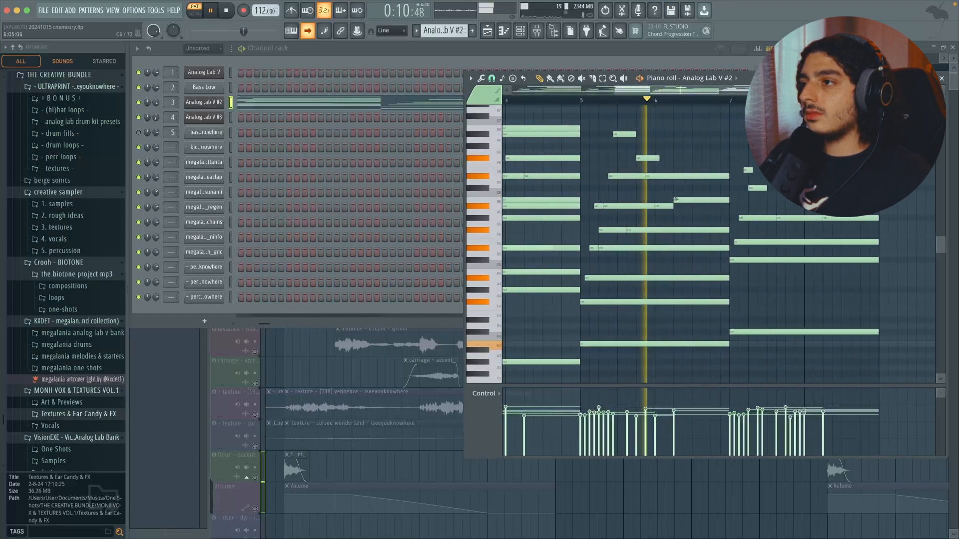
{"action": "scroll", "coordinate": [871, 229], "scroll_direction": "up", "scroll_amount": 3}
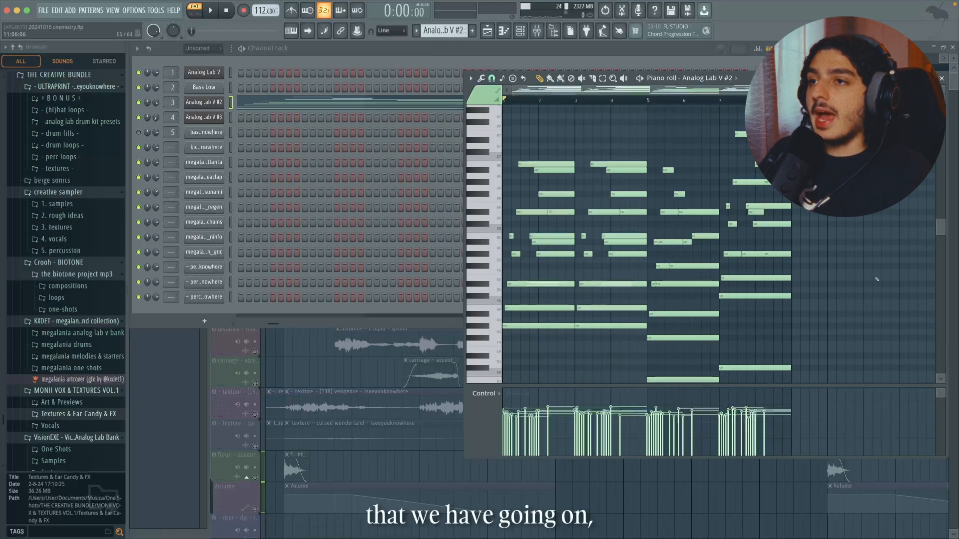
{"action": "left_click", "coordinate": [941, 79]}
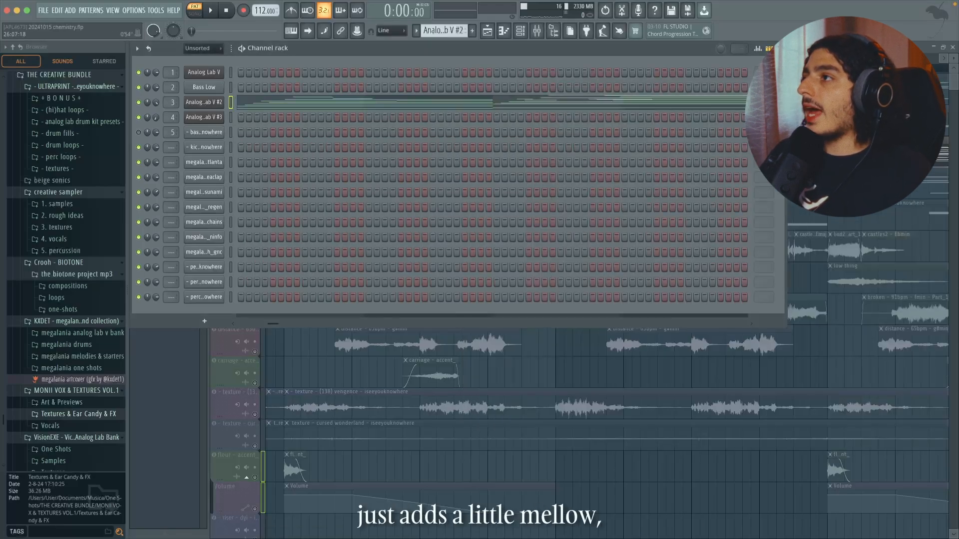
{"action": "key", "text": "F6"}
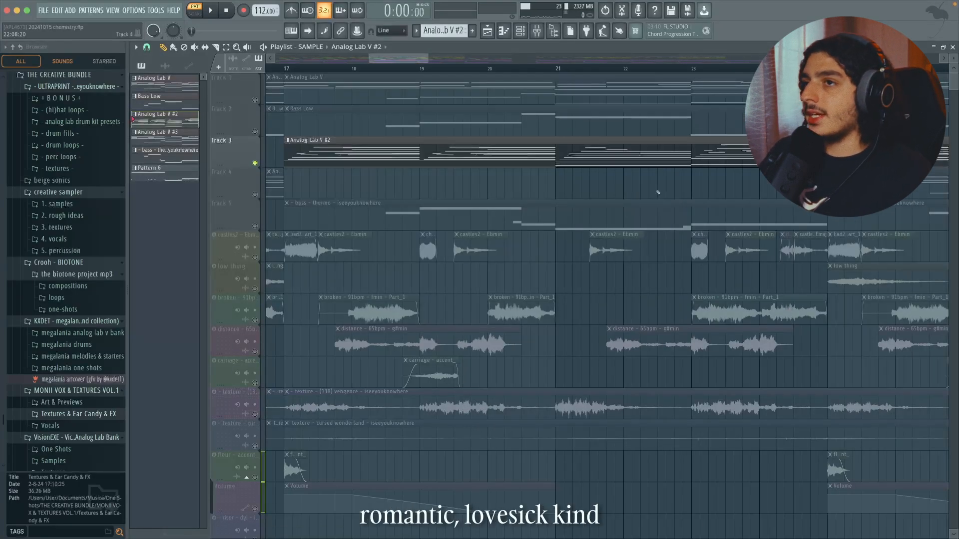
Unmute the Analog Lab tracks and mute the two bass tracks, Track 2 and Track 5.
{"action": "left_click", "coordinate": [255, 226]}
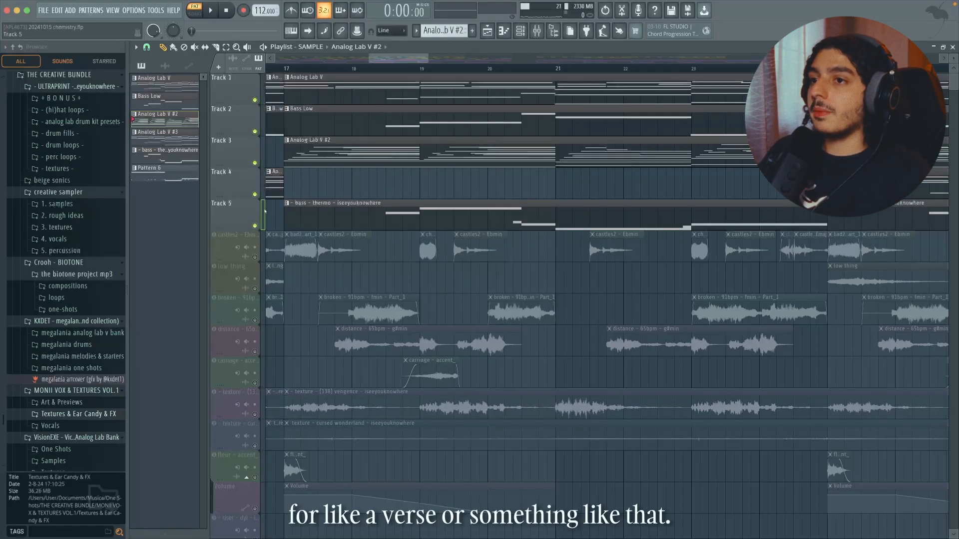
{"action": "left_click", "coordinate": [255, 226]}
{"action": "left_click", "coordinate": [256, 132]}
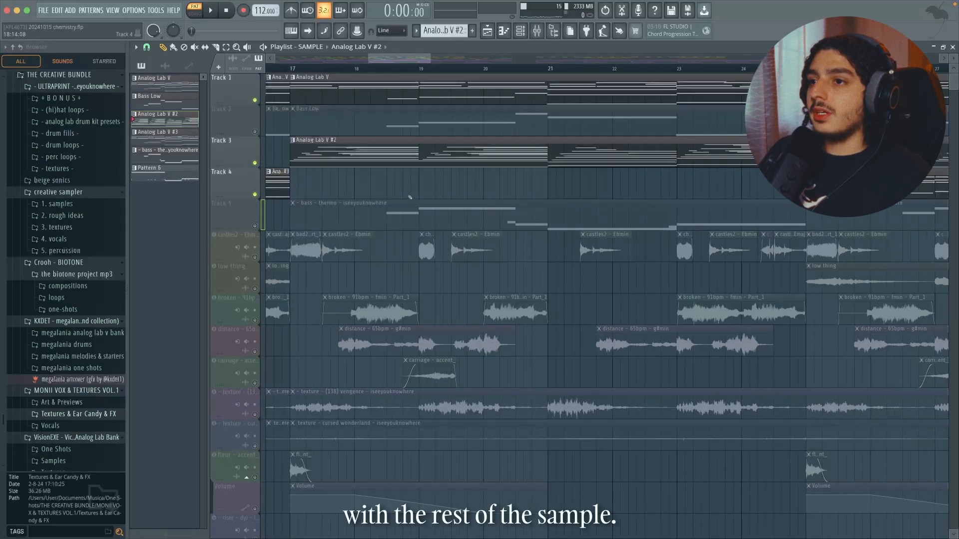
Play back the section from bar 17 with the melodic, vocal and texture tracks audible and both bass tracks muted.
{"action": "key", "text": "l"}
{"action": "key", "text": "space"}
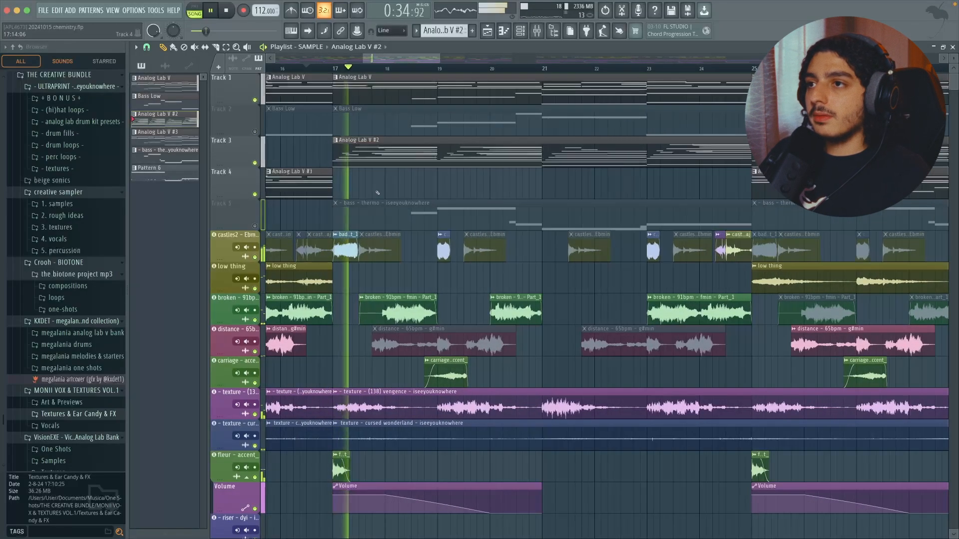
{"action": "scroll", "coordinate": [494, 190], "scroll_direction": "down", "scroll_amount": 2}
{"action": "scroll", "coordinate": [508, 190], "scroll_direction": "down", "scroll_amount": 3}
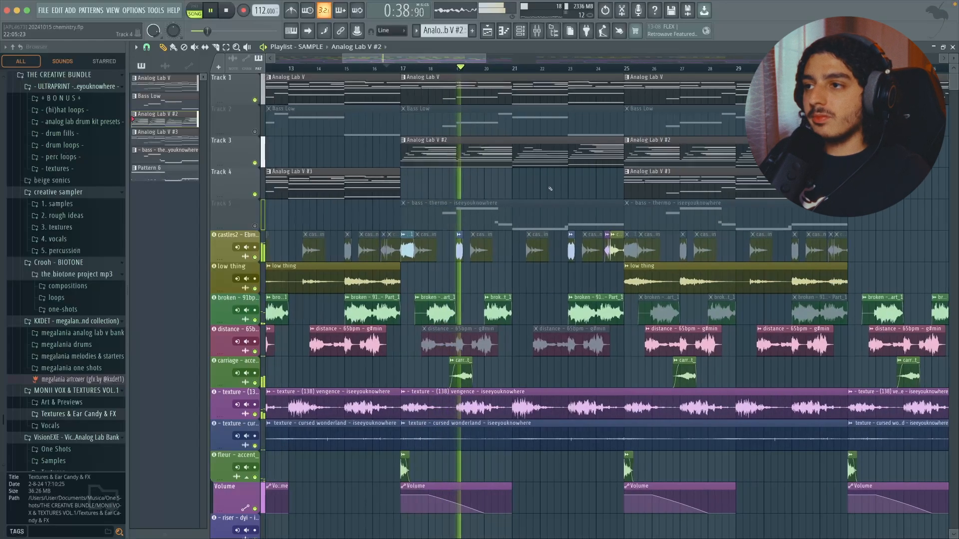
{"action": "scroll", "coordinate": [556, 186], "scroll_direction": "up", "scroll_amount": 2}
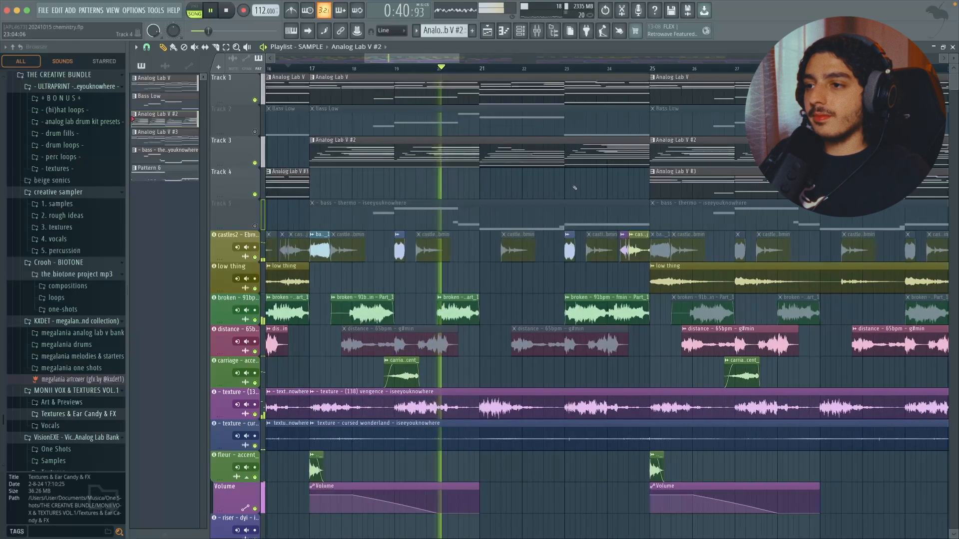
{"action": "scroll", "coordinate": [570, 187], "scroll_direction": "down", "scroll_amount": 1}
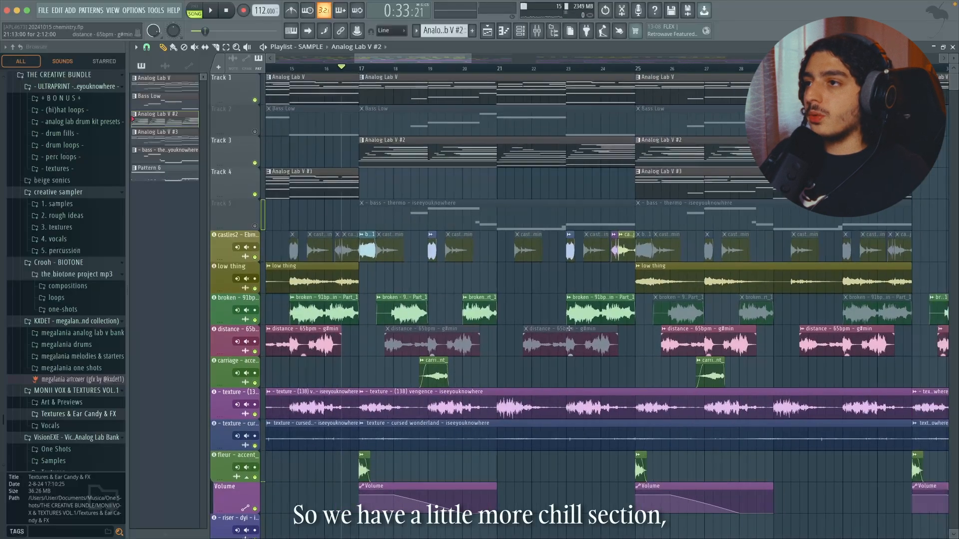
{"action": "scroll", "coordinate": [523, 289], "scroll_direction": "down", "scroll_amount": 5}
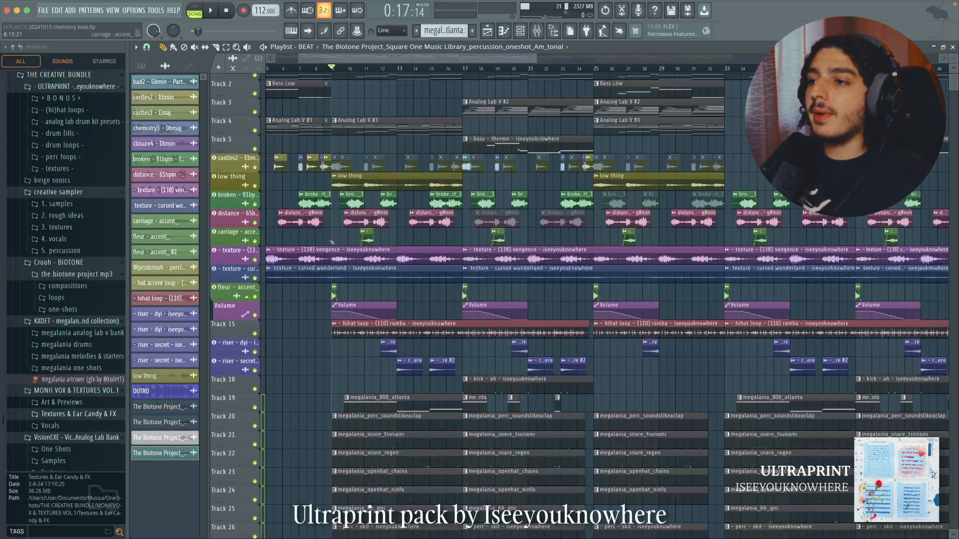
Solo the hihat loop on Track 15 during playback, enlarge the track and inspect the loop's sample settings.
{"action": "scroll", "coordinate": [332, 243], "scroll_direction": "down", "scroll_amount": 5}
{"action": "scroll", "coordinate": [331, 243], "scroll_direction": "up", "scroll_amount": 4}
{"action": "right_click", "coordinate": [255, 222]}
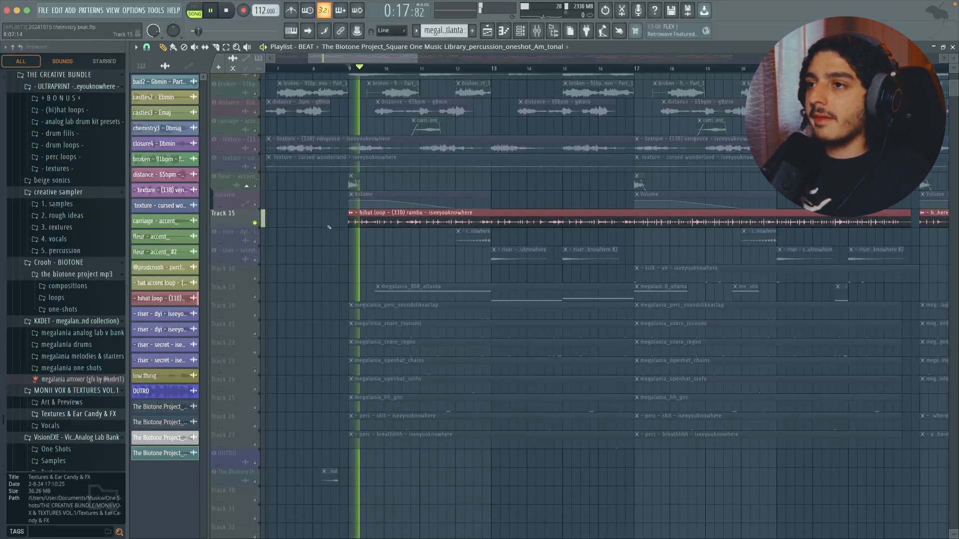
{"action": "left_click_drag", "start_coordinate": [245, 228], "coordinate": [246, 255]}
{"action": "scroll", "coordinate": [345, 270], "scroll_direction": "up", "scroll_amount": 3}
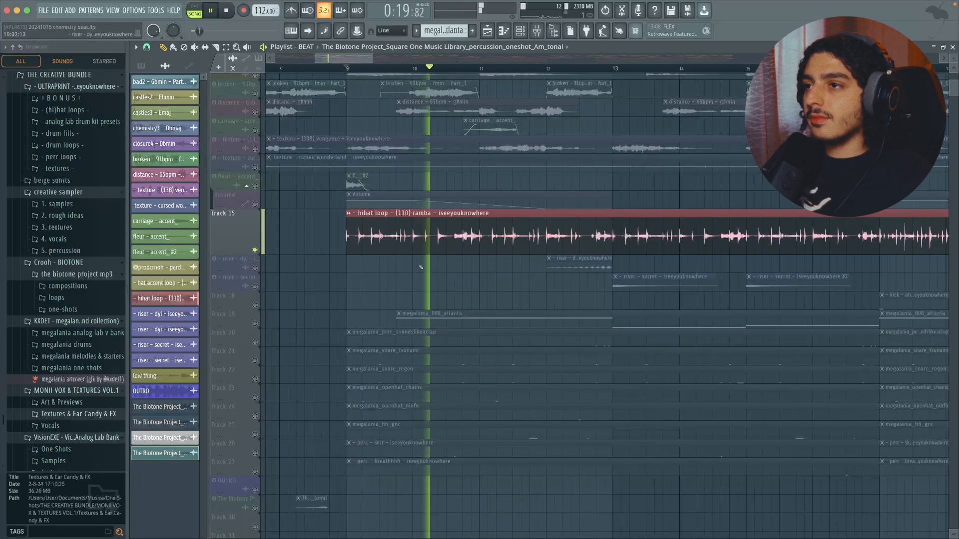
{"action": "double_click", "coordinate": [646, 250]}
{"action": "key", "text": "Escape"}
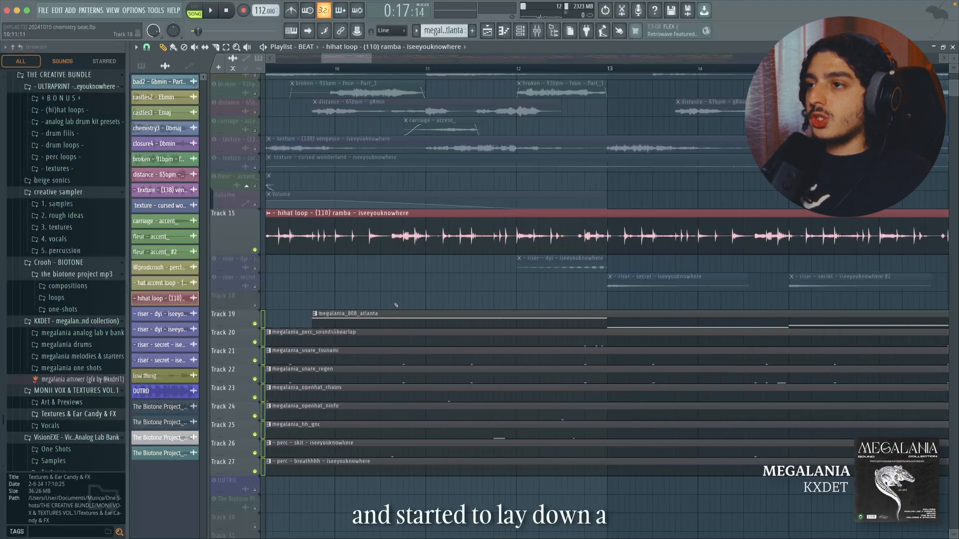
Play back the hihat loop from bar 9 together with the 808, clap, snare, hat and percussion patterns on Tracks 19 to 27.
{"action": "scroll", "coordinate": [396, 306], "scroll_direction": "down", "scroll_amount": 3}
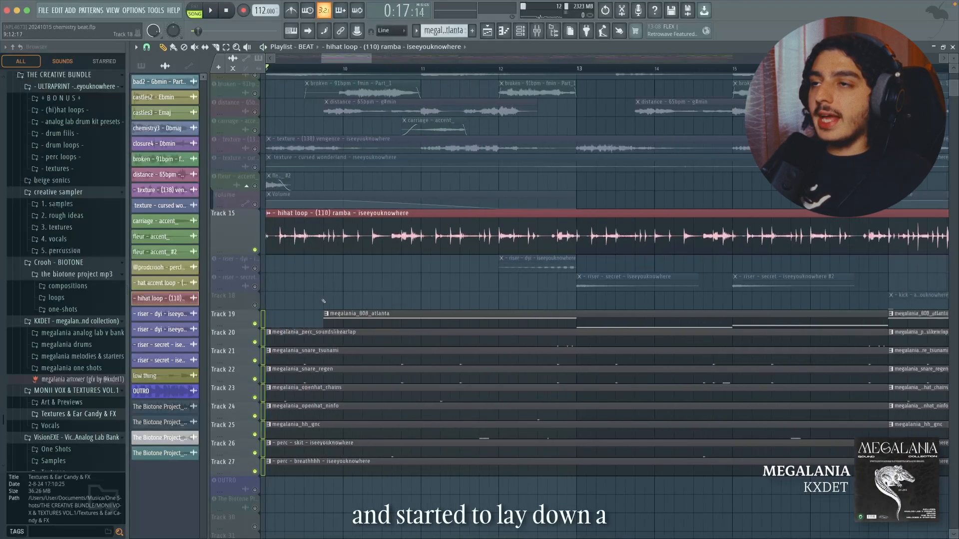
{"action": "scroll", "coordinate": [312, 292], "scroll_direction": "down", "scroll_amount": 2}
{"action": "scroll", "coordinate": [312, 292], "scroll_direction": "up", "scroll_amount": 2}
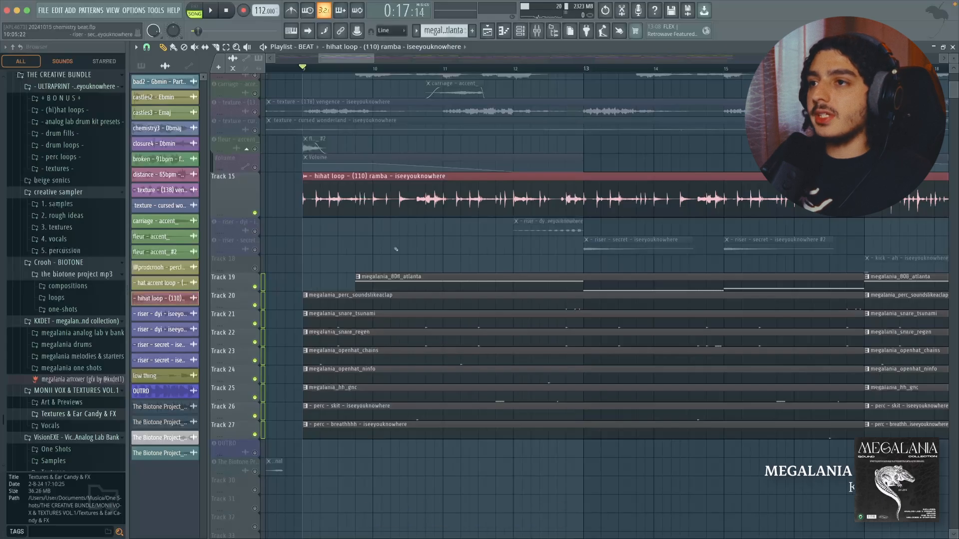
{"action": "key", "text": "space"}
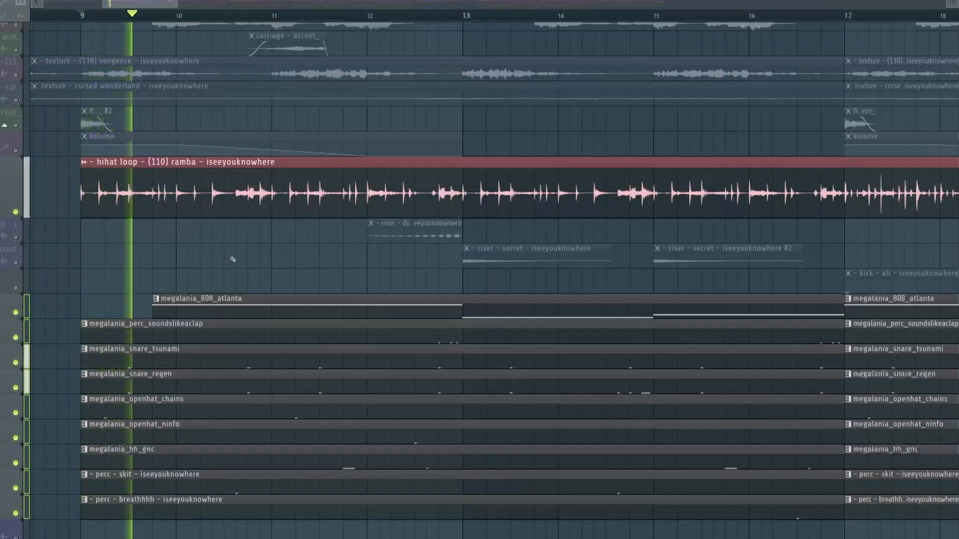
{"action": "scroll", "coordinate": [270, 252], "scroll_direction": "down", "scroll_amount": 2}
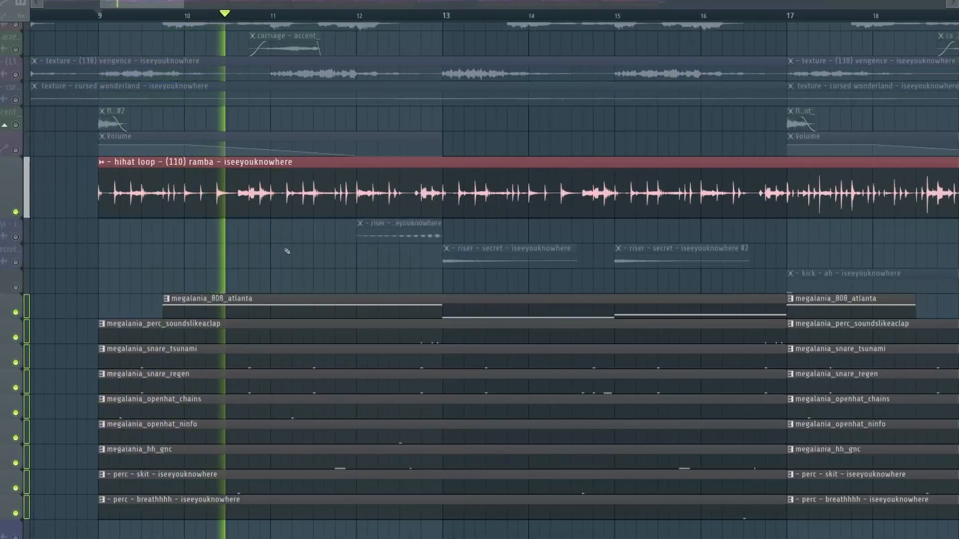
{"action": "scroll", "coordinate": [291, 248], "scroll_direction": "down", "scroll_amount": 1}
{"action": "scroll", "coordinate": [301, 250], "scroll_direction": "up", "scroll_amount": 3}
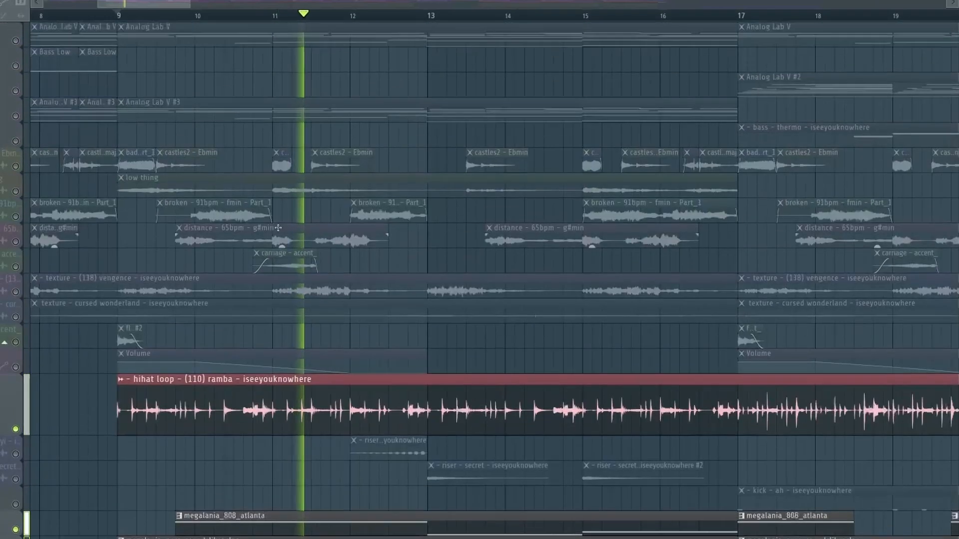
{"action": "scroll", "coordinate": [129, 145], "scroll_direction": "down", "scroll_amount": 4}
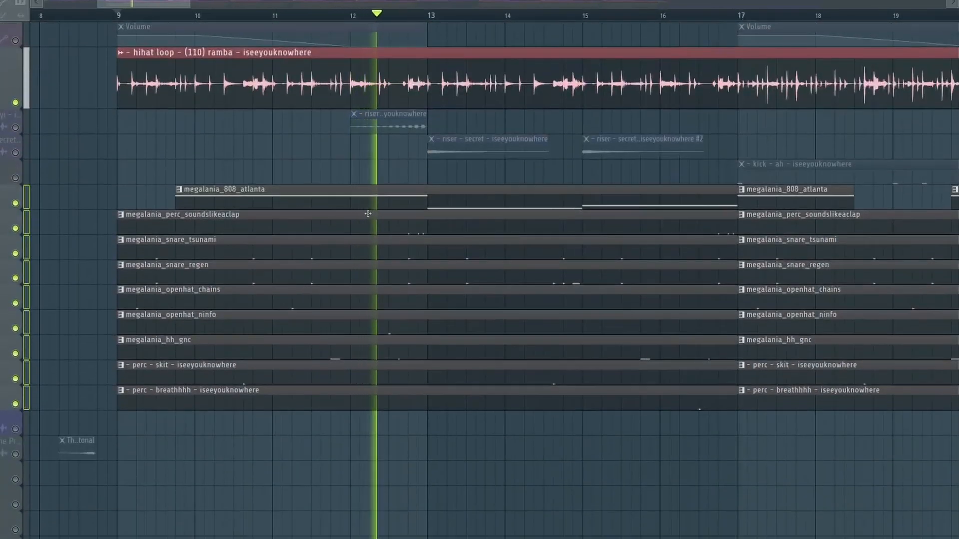
{"action": "scroll", "coordinate": [384, 177], "scroll_direction": "down", "scroll_amount": 3}
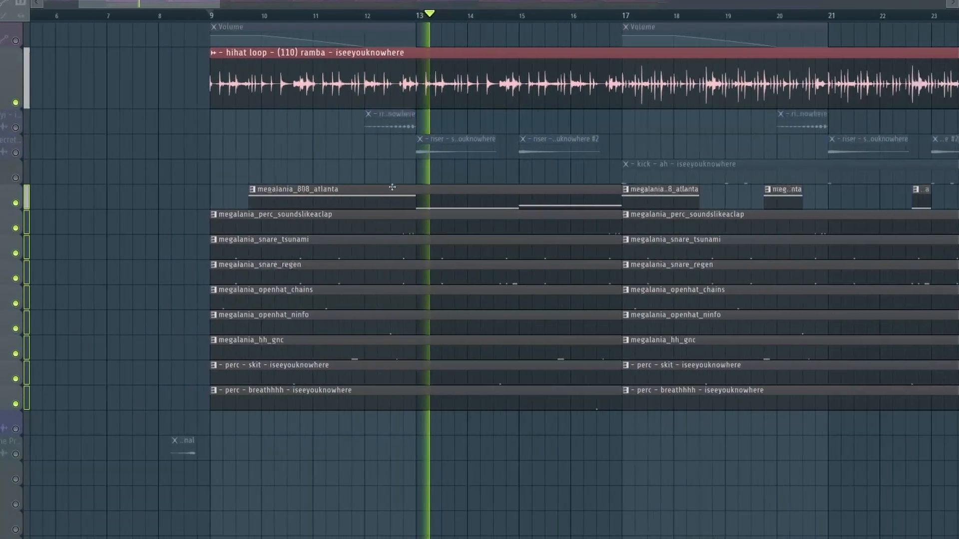
{"action": "scroll", "coordinate": [468, 176], "scroll_direction": "down", "scroll_amount": 2}
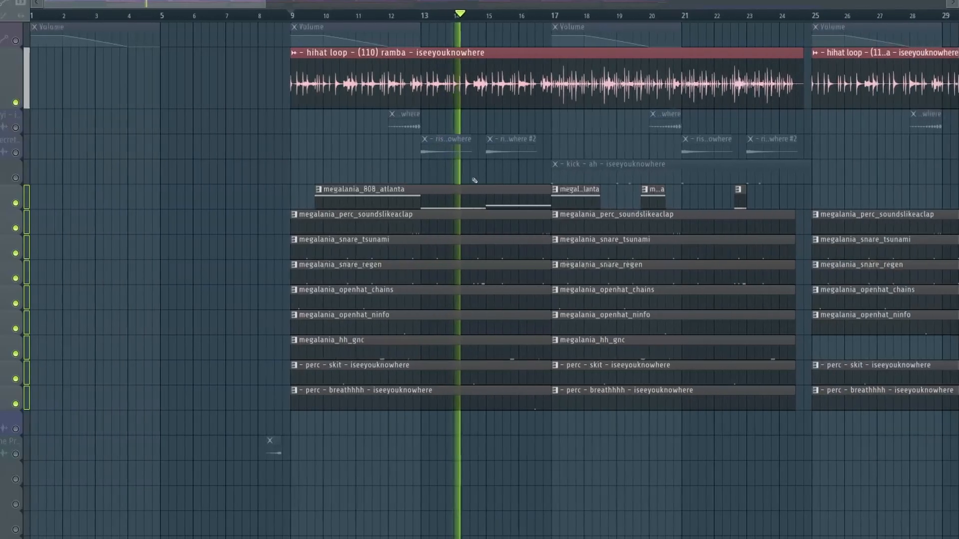
{"action": "scroll", "coordinate": [573, 201], "scroll_direction": "up", "scroll_amount": 2}
{"action": "scroll", "coordinate": [573, 201], "scroll_direction": "up", "scroll_amount": 1}
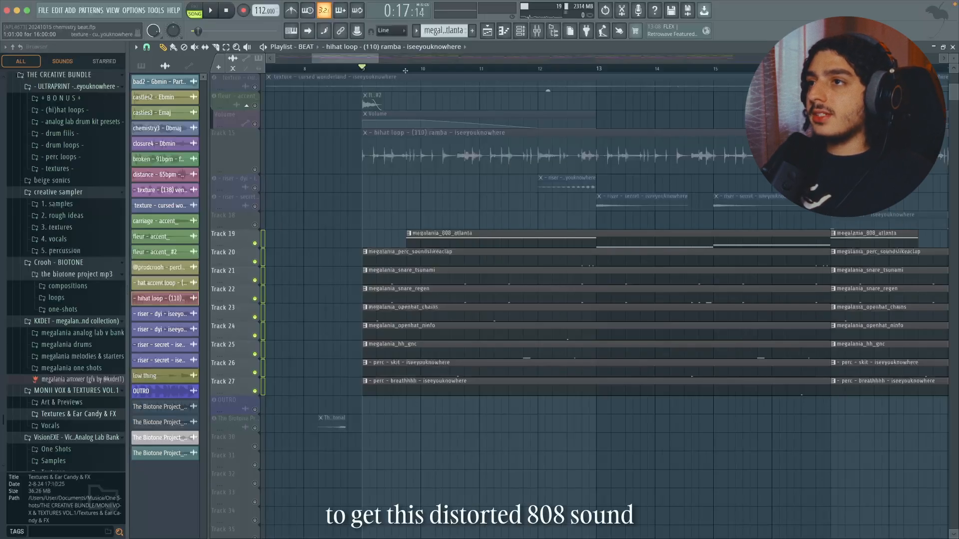
Place the playhead at the start of the first megalania_808_atlanta clip and enlarge its track.
{"action": "left_click", "coordinate": [405, 72]}
{"action": "left_click", "coordinate": [405, 69]}
{"action": "left_click", "coordinate": [268, 247]}
{"action": "right_click", "coordinate": [268, 248]}
{"action": "left_click", "coordinate": [260, 249]}
{"action": "left_click_drag", "start_coordinate": [257, 251], "coordinate": [259, 308]}
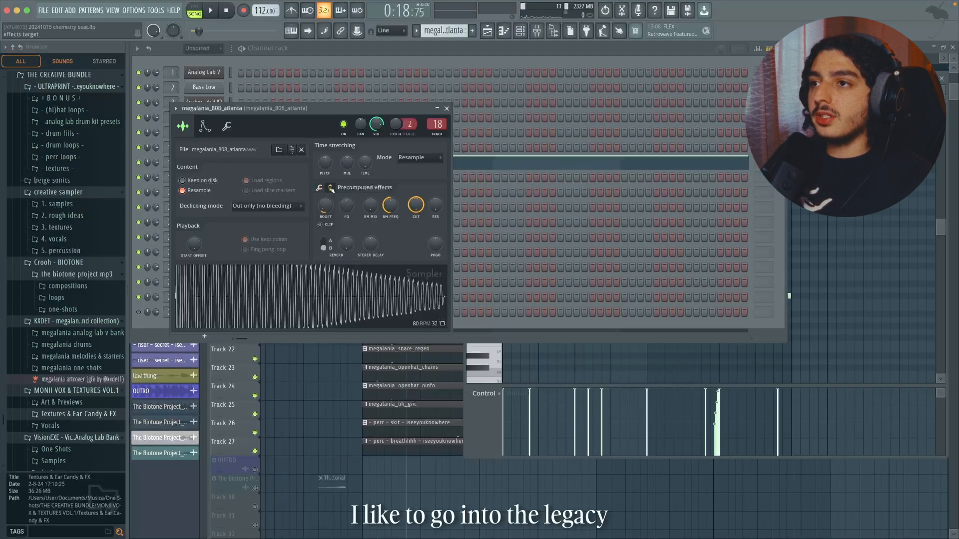
Examine the precomputed effects of the megalania_808_atlanta sampler and open the Fruity soft clipper on the master mixer track.
{"action": "left_click", "coordinate": [330, 188]}
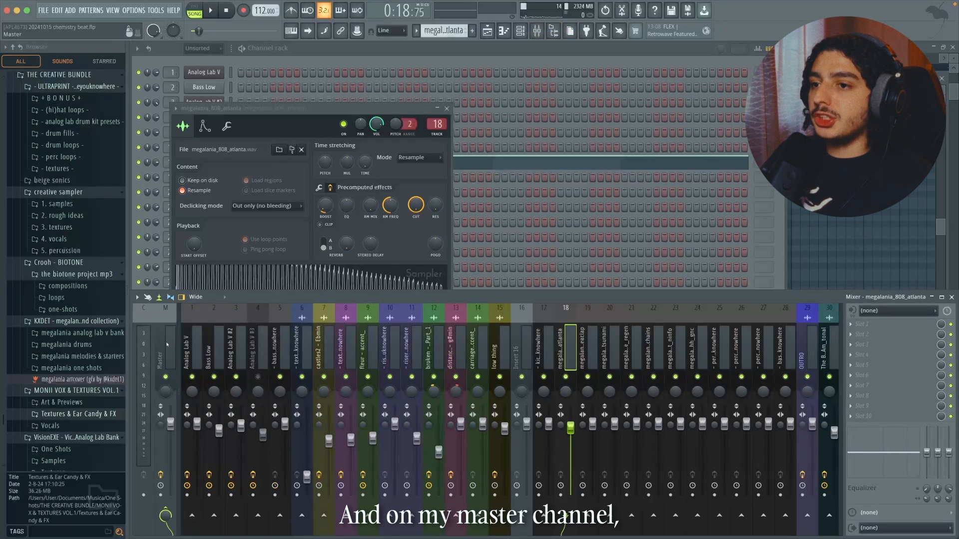
{"action": "left_click", "coordinate": [167, 344]}
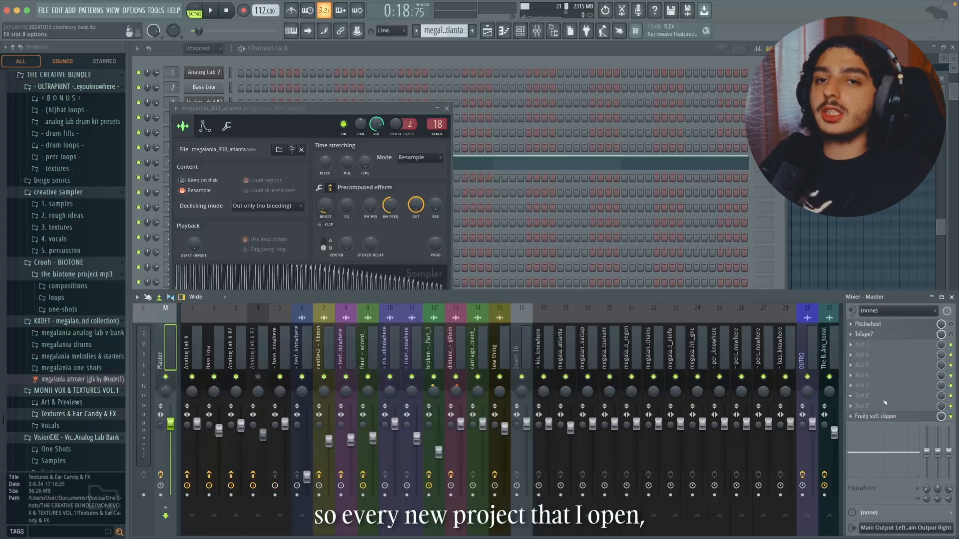
{"action": "left_click", "coordinate": [905, 421]}
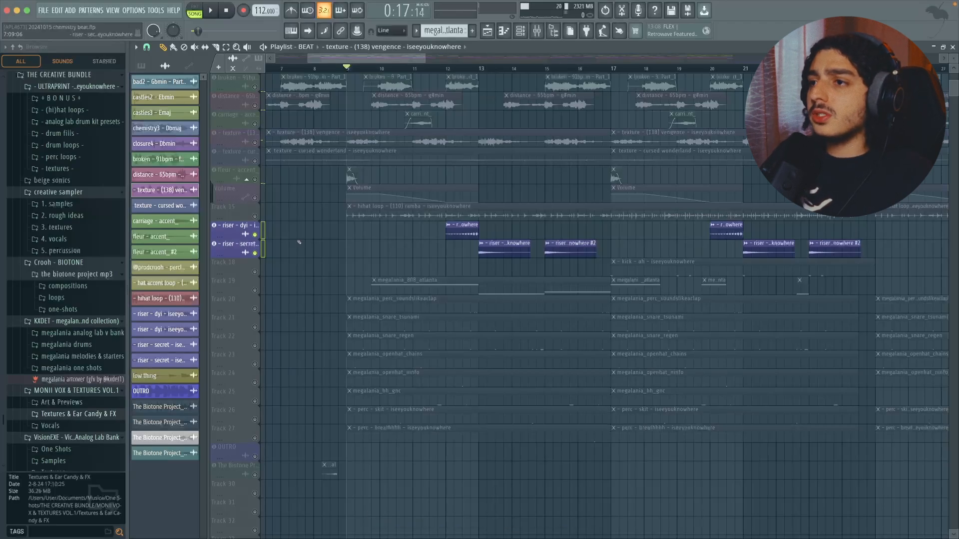
Play back the soloed riser tracks from the riser - dyi clip at bar 12.
{"action": "scroll", "coordinate": [470, 230], "scroll_direction": "up", "scroll_amount": 5}
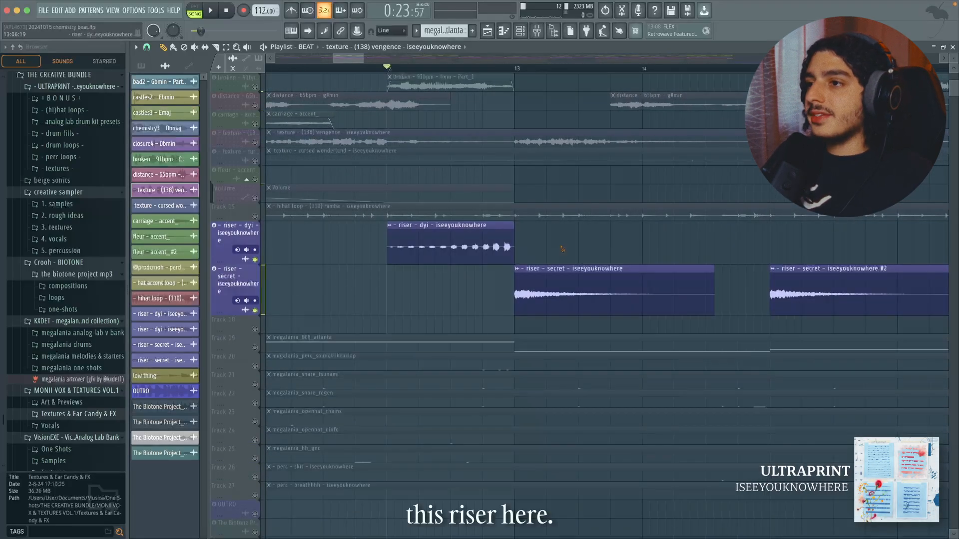
{"action": "key", "text": "space"}
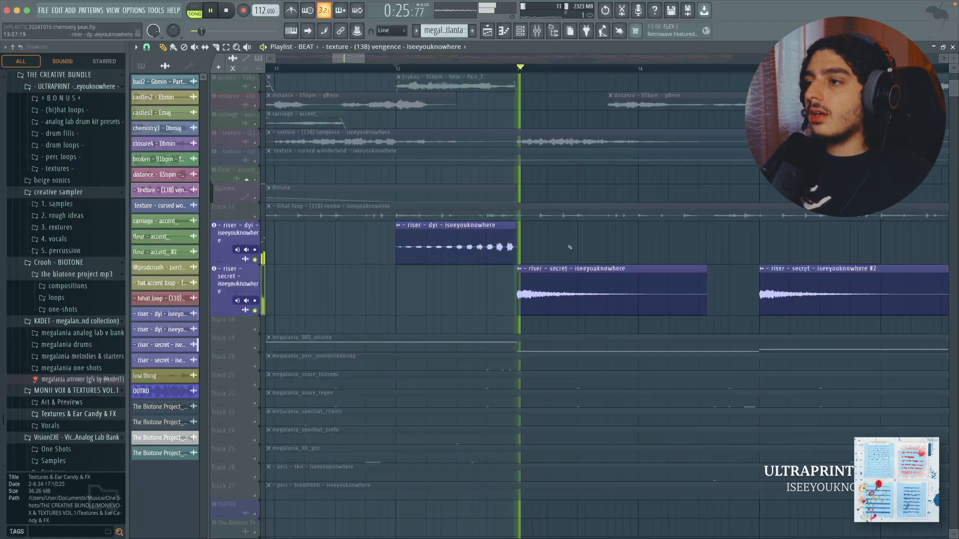
{"action": "scroll", "coordinate": [570, 246], "scroll_direction": "down", "scroll_amount": 5}
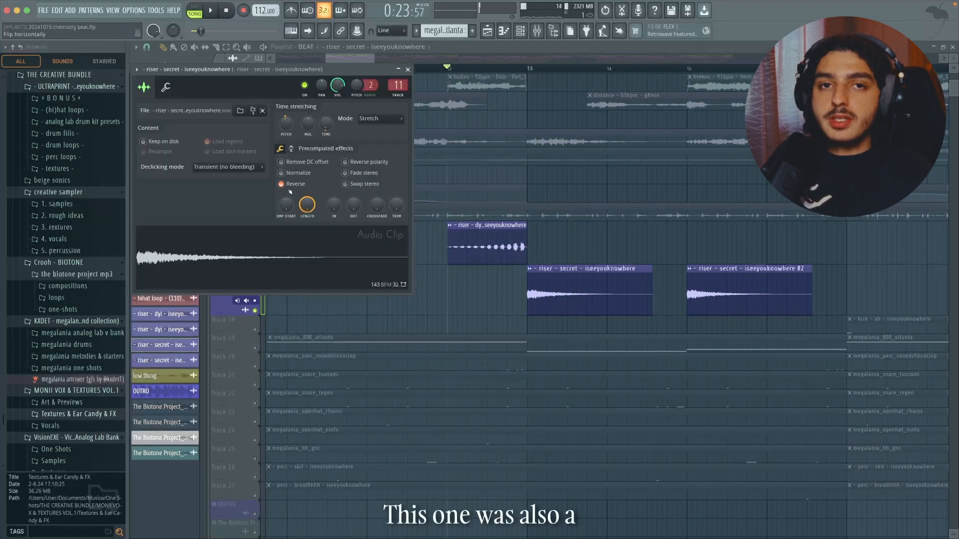
Compare the riser - secret clip with Reverse off and on, preview its sample and close its settings.
{"action": "left_click", "coordinate": [289, 185]}
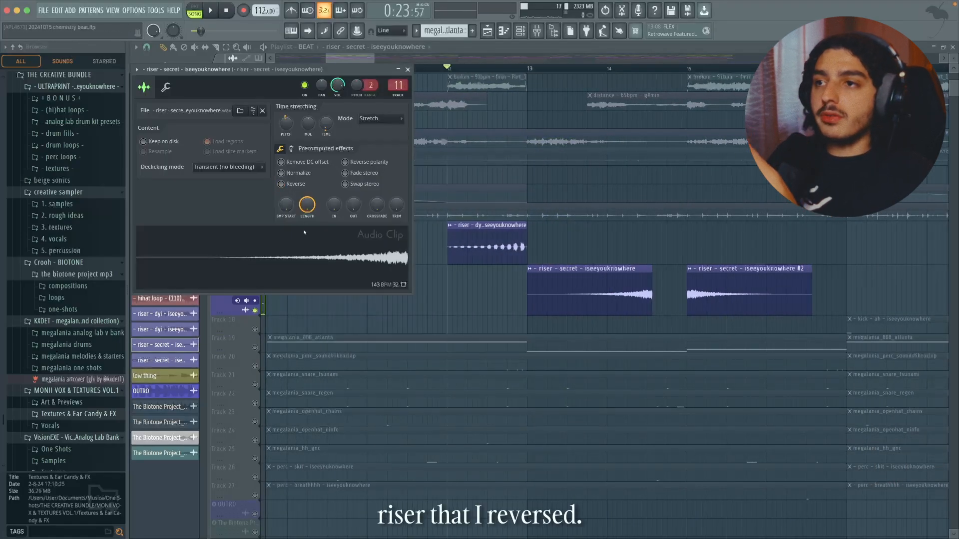
{"action": "left_click", "coordinate": [296, 185]}
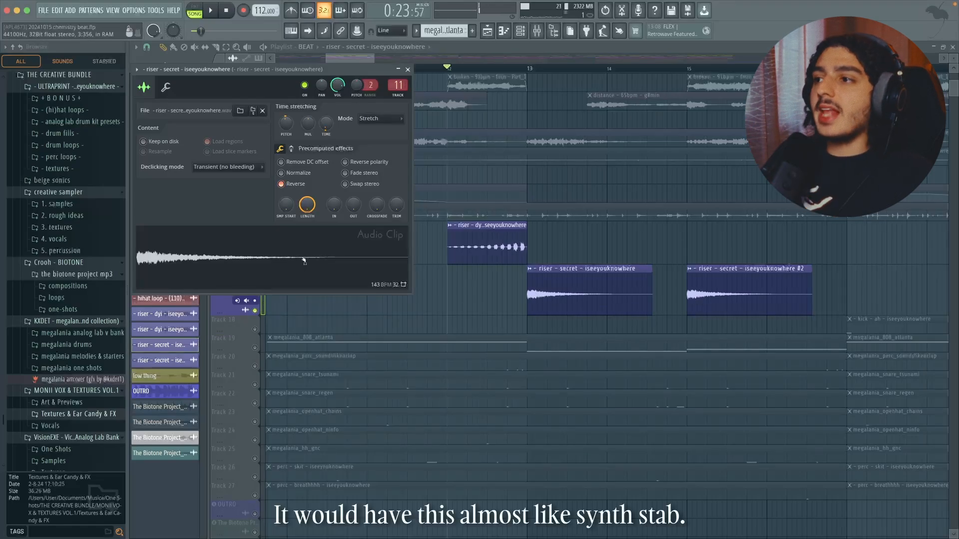
{"action": "left_click", "coordinate": [245, 280]}
{"action": "right_click", "coordinate": [245, 279]}
{"action": "left_click", "coordinate": [616, 251]}
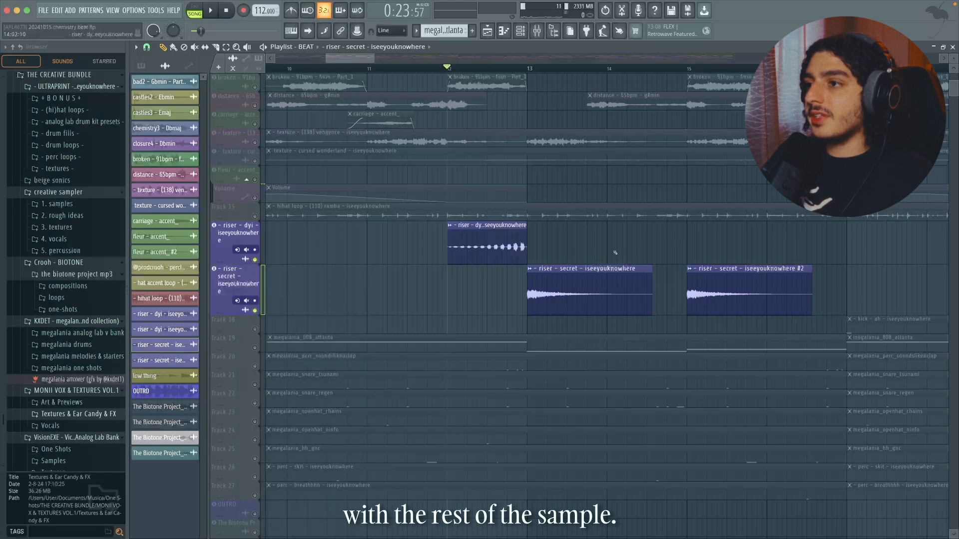
Inspect the pitch setting of the riser - secret clip, then open the settings of its duplicate, riser - secret #2.
{"action": "double_click", "coordinate": [558, 271]}
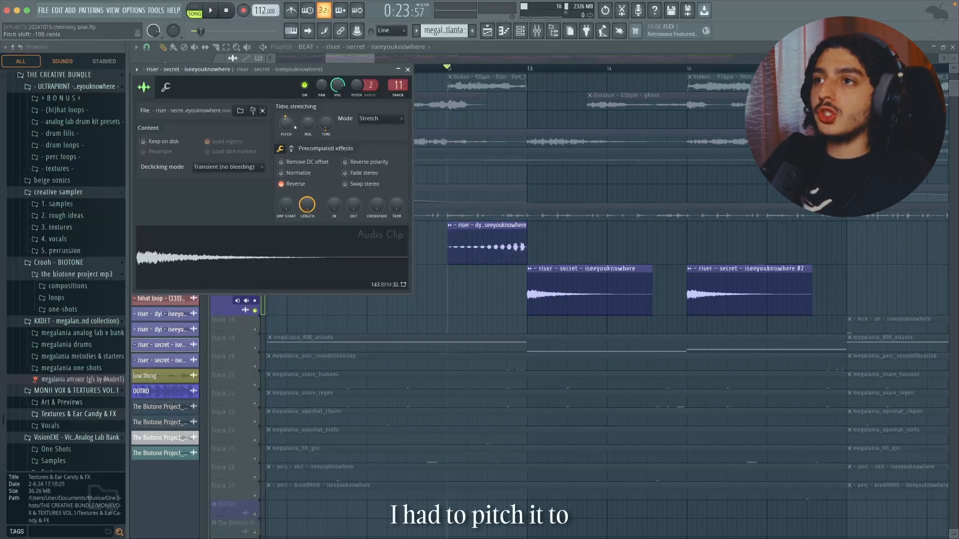
{"action": "left_click", "coordinate": [572, 300]}
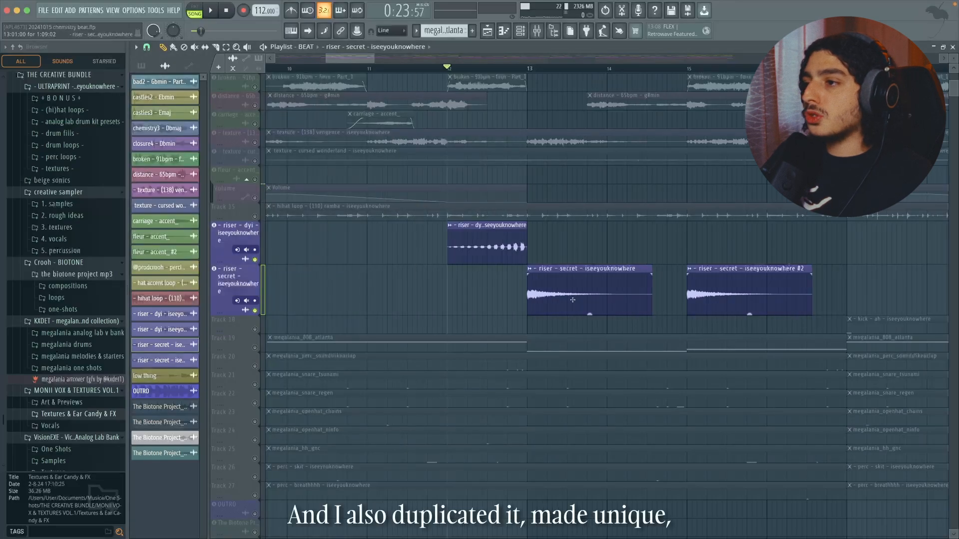
{"action": "double_click", "coordinate": [765, 275]}
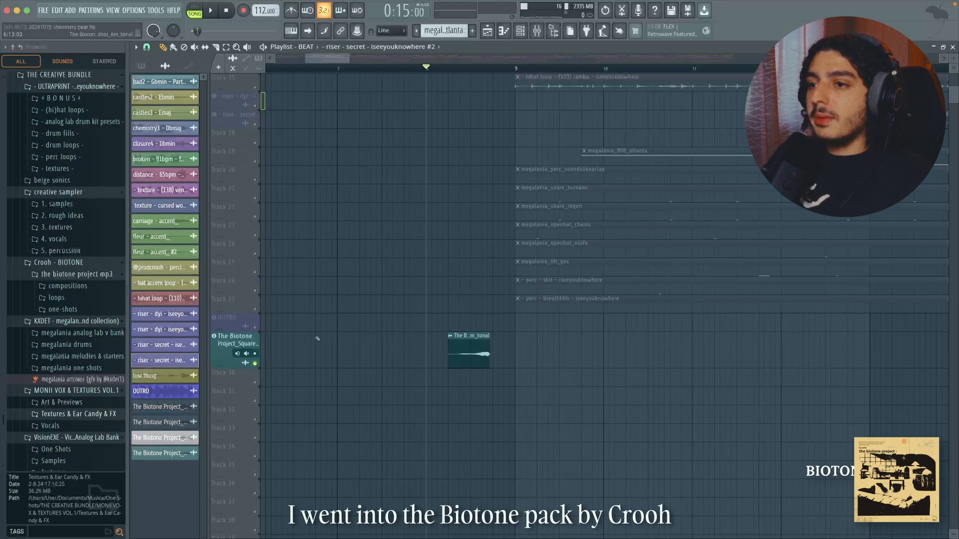
Turn Reverse on for the Biotone Am_tonal percussion one-shot before bar 9, close its settings and unsolo its track.
{"action": "scroll", "coordinate": [327, 339], "scroll_direction": "up", "scroll_amount": 2}
{"action": "scroll", "coordinate": [513, 355], "scroll_direction": "up", "scroll_amount": 2}
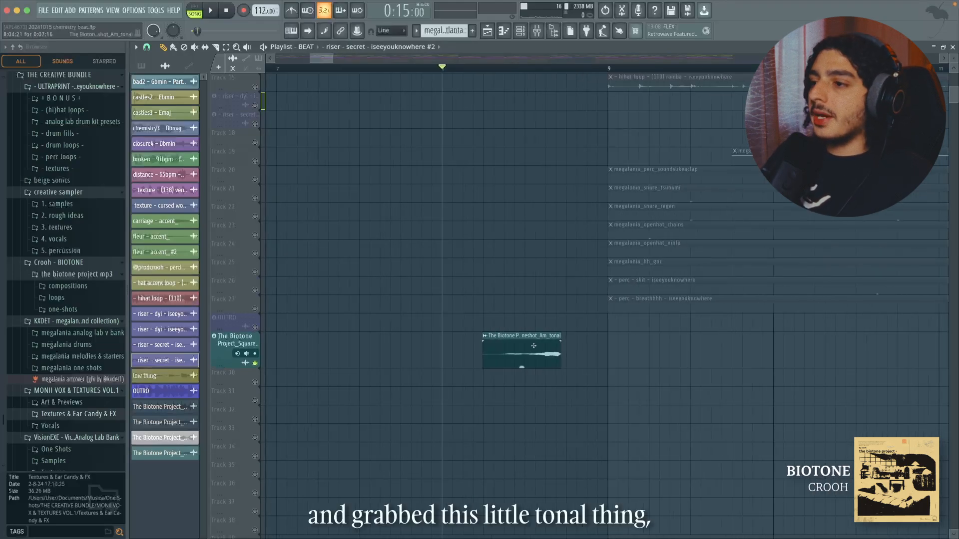
{"action": "double_click", "coordinate": [520, 364]}
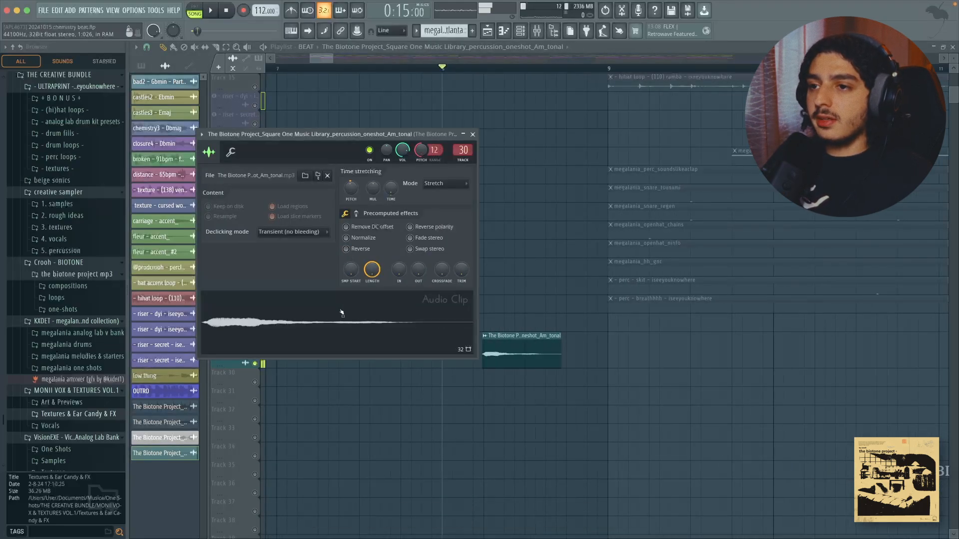
{"action": "left_click", "coordinate": [358, 250]}
{"action": "key", "text": "Escape"}
{"action": "right_click", "coordinate": [256, 365]}
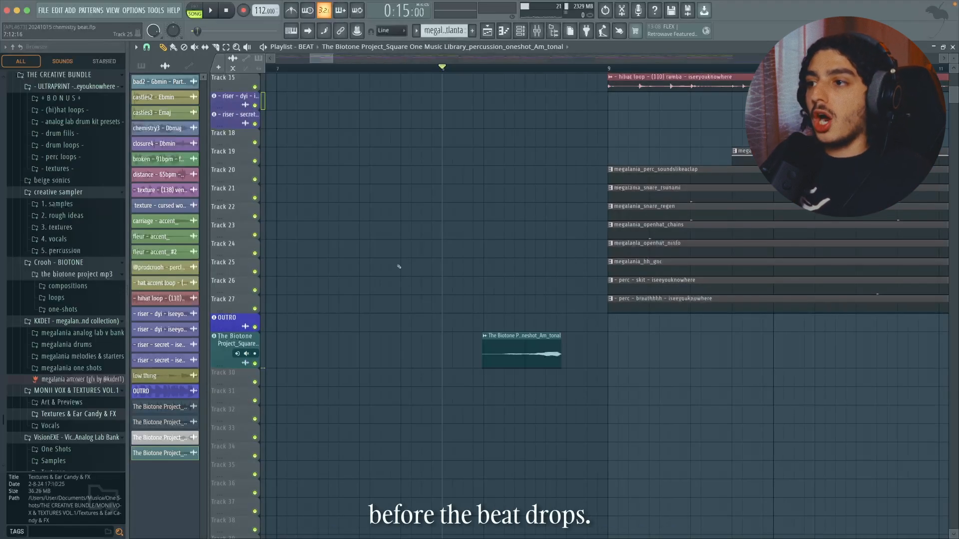
Play back the beat from bar 8, through the Biotone percussion one-shot and into the drop at bar 9.
{"action": "key", "text": "space"}
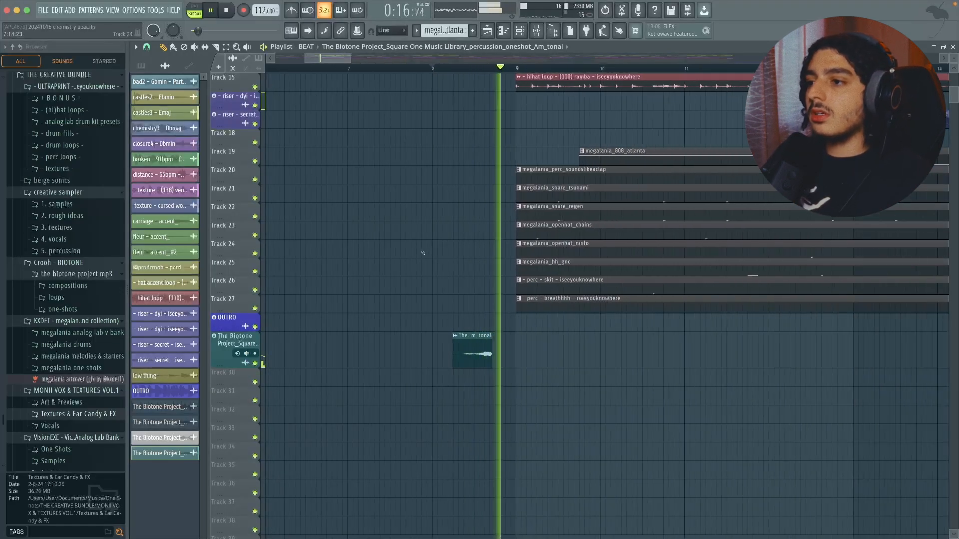
{"action": "scroll", "coordinate": [423, 253], "scroll_direction": "up", "scroll_amount": 4}
{"action": "scroll", "coordinate": [417, 259], "scroll_direction": "down", "scroll_amount": 2}
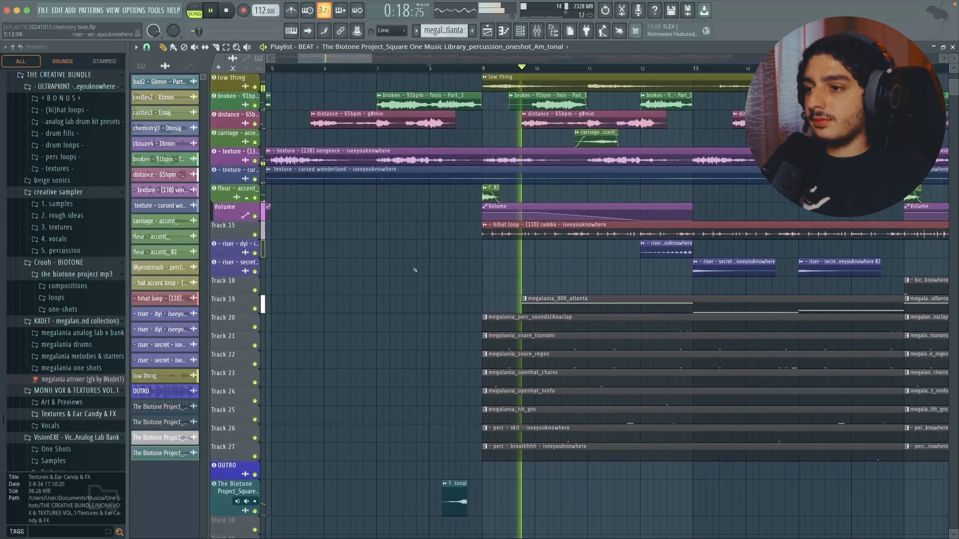
{"action": "right_click", "coordinate": [244, 271]}
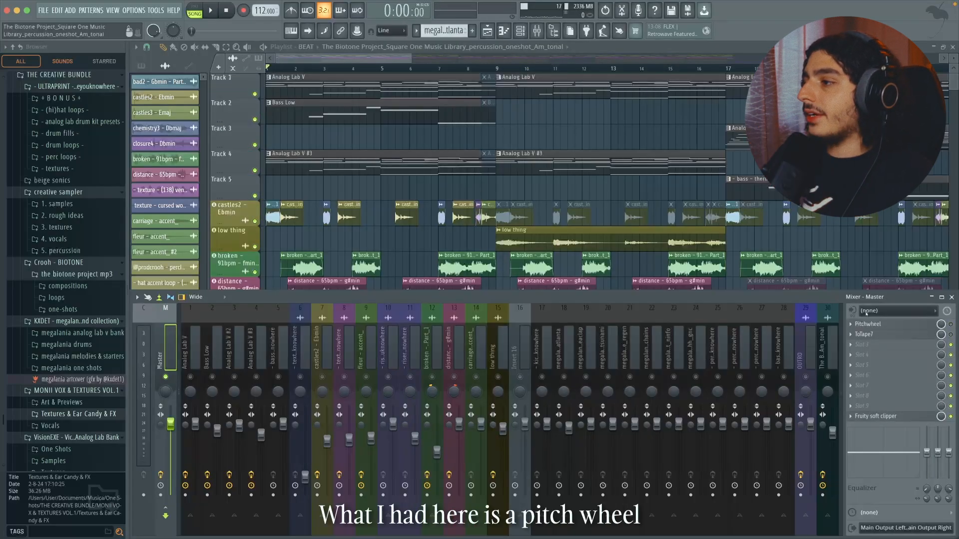
Enable the Pitchwheel effect on the Master track and play back the beat with its window open.
{"action": "left_click", "coordinate": [951, 324]}
{"action": "left_click_drag", "start_coordinate": [697, 139], "coordinate": [644, 92]}
{"action": "key", "text": "space"}
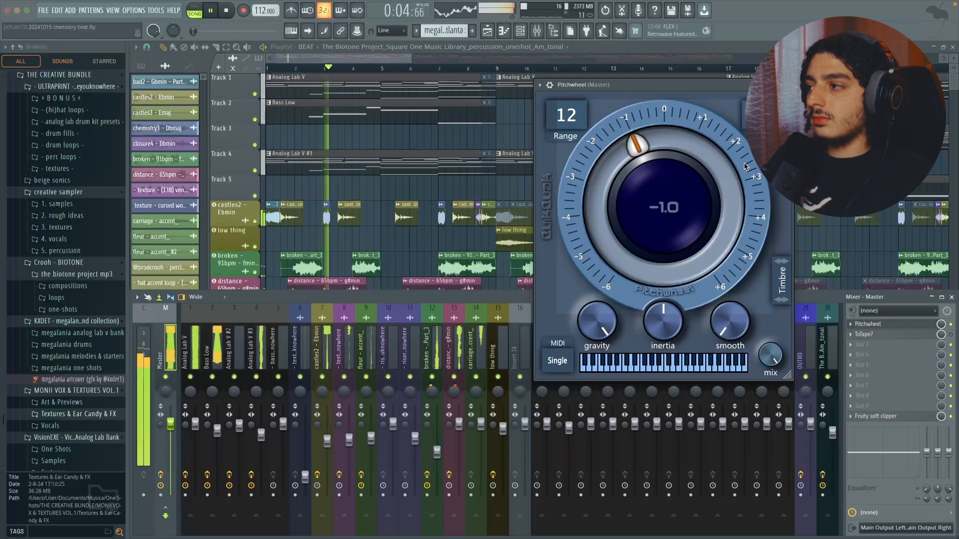
{"action": "key", "text": "space"}
Open the ToTape7 effect on the Master track, play back the beat with it, and close the effect windows.
{"action": "left_click", "coordinate": [910, 335]}
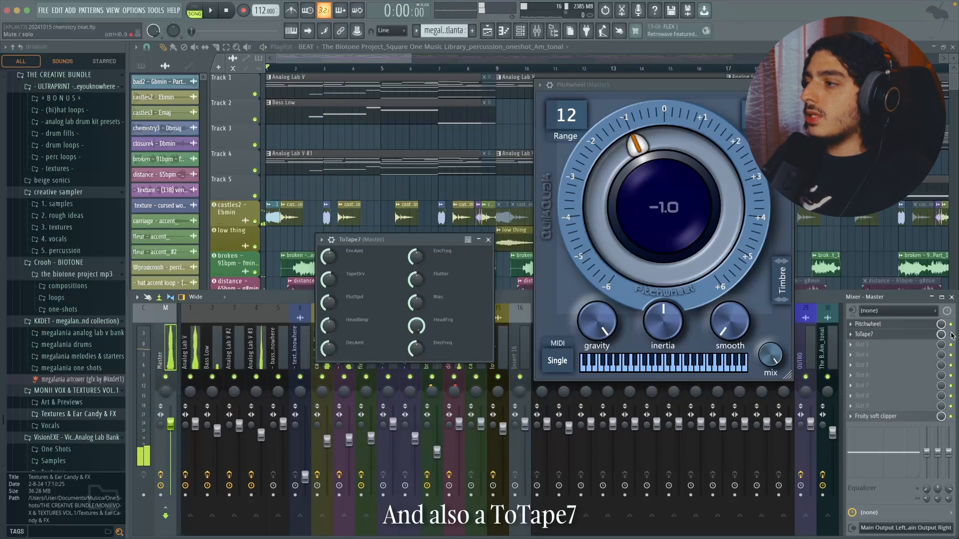
{"action": "left_click_drag", "start_coordinate": [415, 241], "coordinate": [444, 160]}
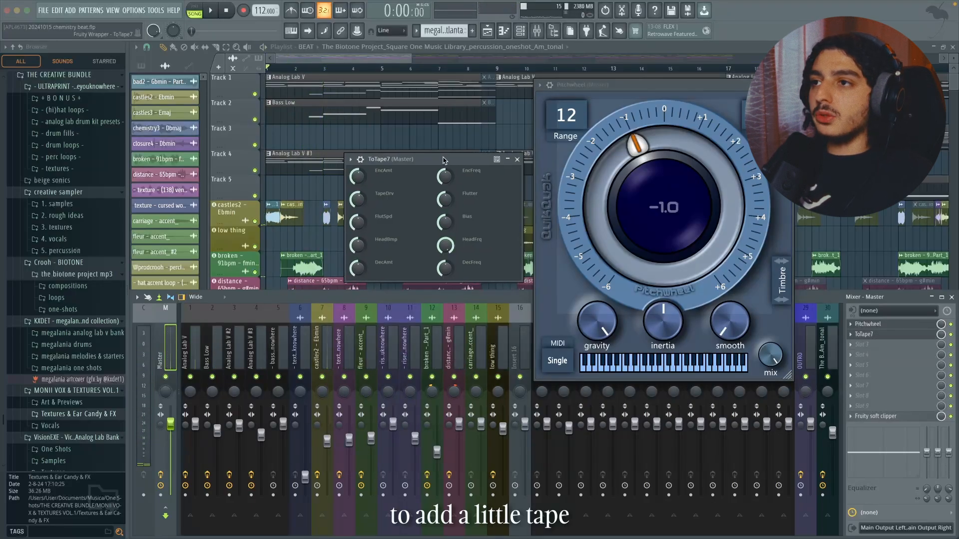
{"action": "key", "text": "space"}
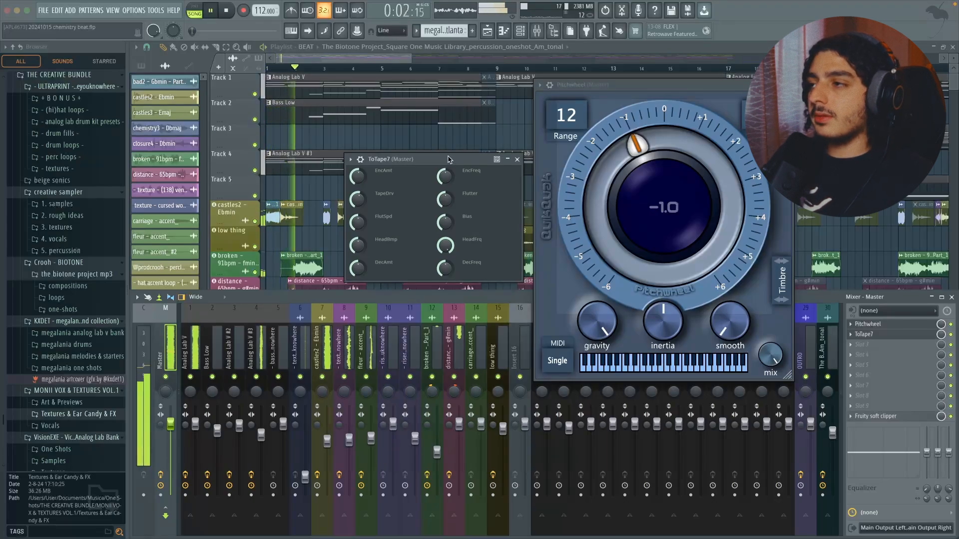
{"action": "key", "text": "space"}
{"action": "left_click", "coordinate": [517, 159]}
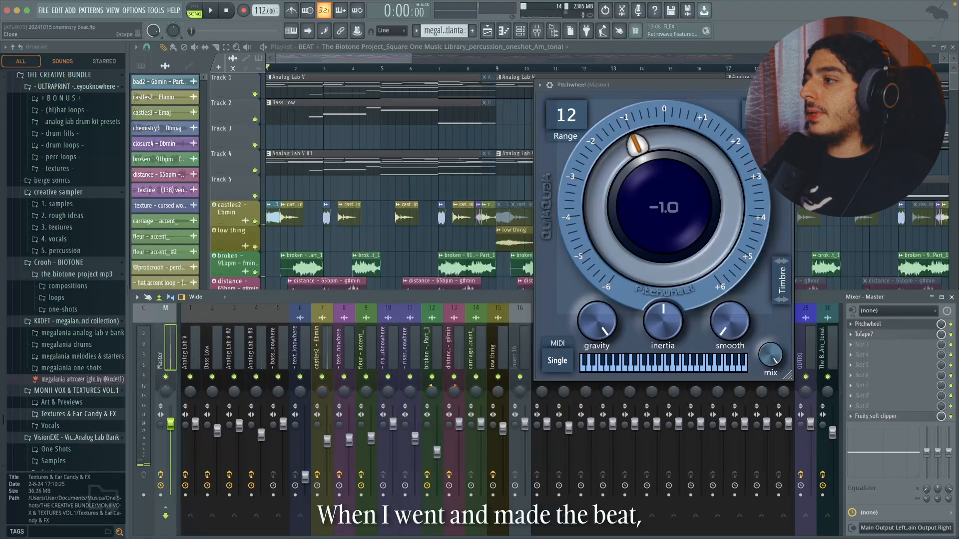
{"action": "key", "text": "Escape"}
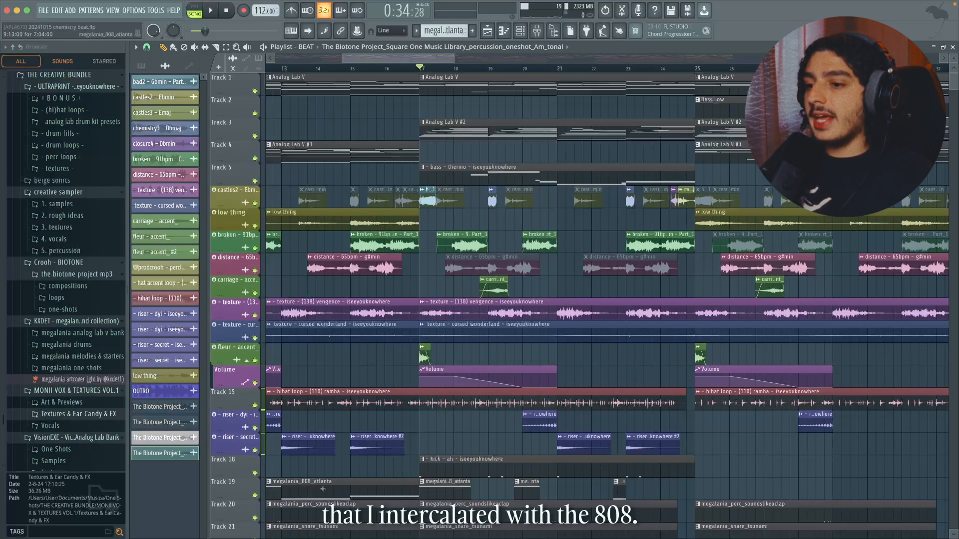
Isolate the megalania_808_atlanta track, compare it with the bass - thermo part on Track 5, and inspect the bass channel.
{"action": "right_click", "coordinate": [255, 496]}
{"action": "left_click", "coordinate": [255, 181]}
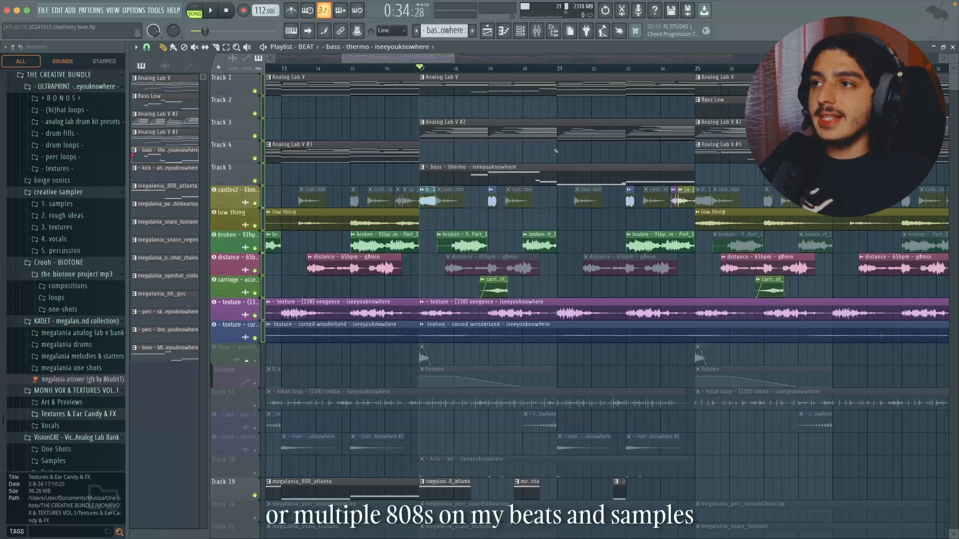
{"action": "scroll", "coordinate": [618, 177], "scroll_direction": "up", "scroll_amount": 2}
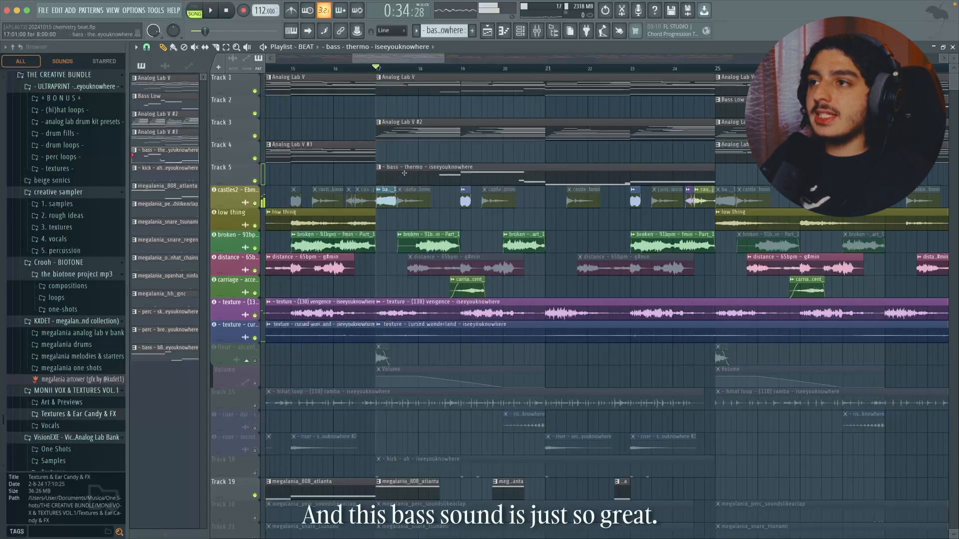
{"action": "left_click", "coordinate": [520, 31]}
{"action": "left_click", "coordinate": [220, 132]}
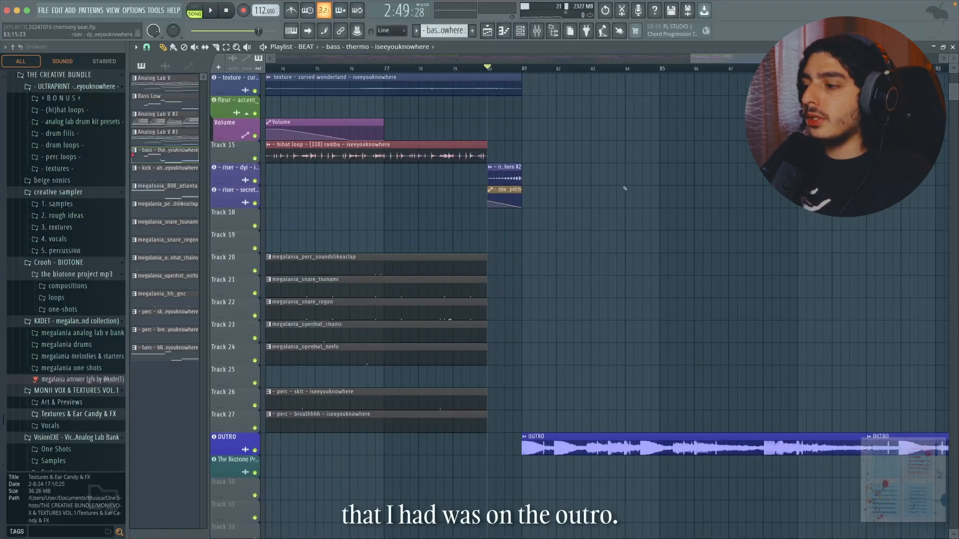
Examine the OUTRO clips starting at bar 81 and the 16 bars of the arrangement leading up to them.
{"action": "scroll", "coordinate": [625, 187], "scroll_direction": "down", "scroll_amount": 5}
{"action": "scroll", "coordinate": [699, 274], "scroll_direction": "up", "scroll_amount": 3}
{"action": "scroll", "coordinate": [725, 293], "scroll_direction": "down", "scroll_amount": 2}
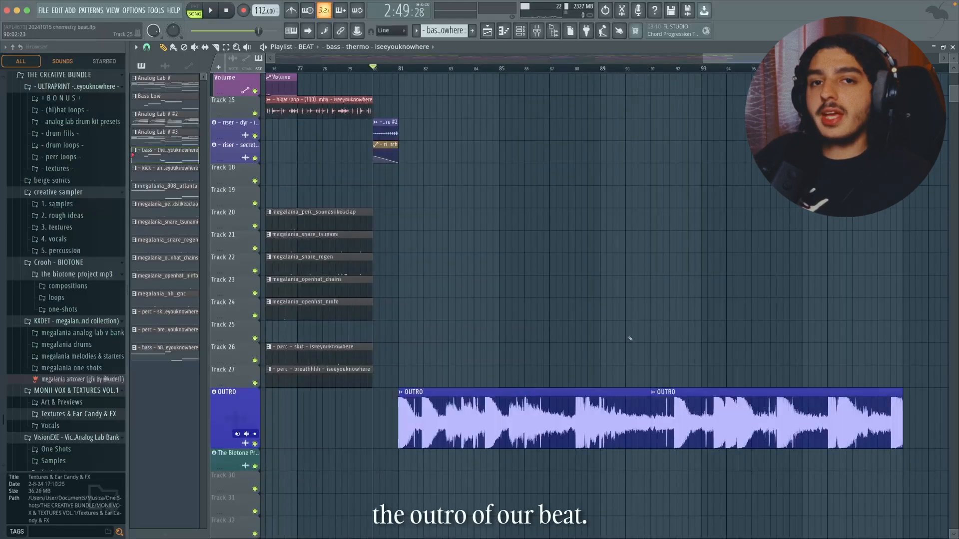
{"action": "scroll", "coordinate": [548, 316], "scroll_direction": "down", "scroll_amount": 4}
{"action": "scroll", "coordinate": [580, 127], "scroll_direction": "up", "scroll_amount": 2}
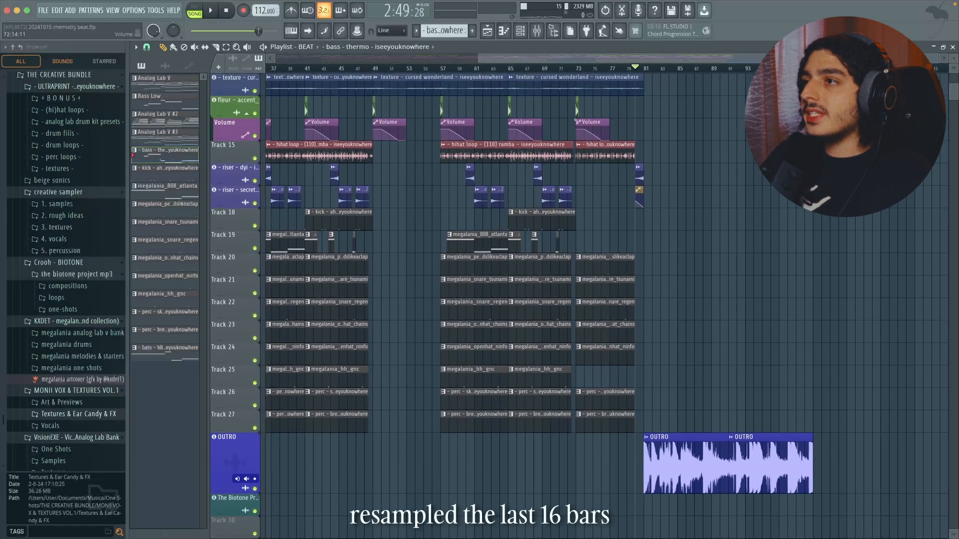
{"action": "left_click_drag", "start_coordinate": [517, 72], "coordinate": [637, 79]}
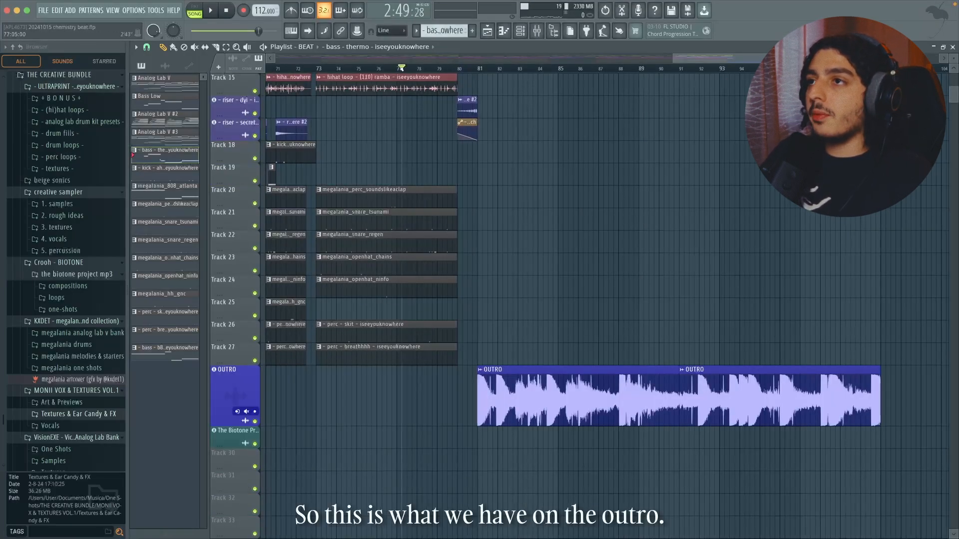
Play back the OUTRO clips and open the ValhallaVintageVerb effect on the OUTRO mixer track.
{"action": "key", "text": "space"}
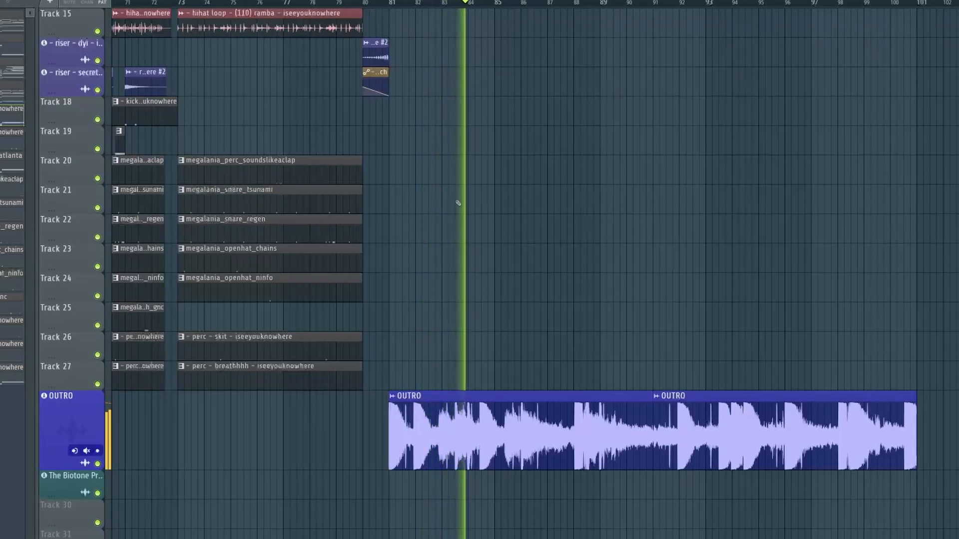
{"action": "double_click", "coordinate": [85, 427]}
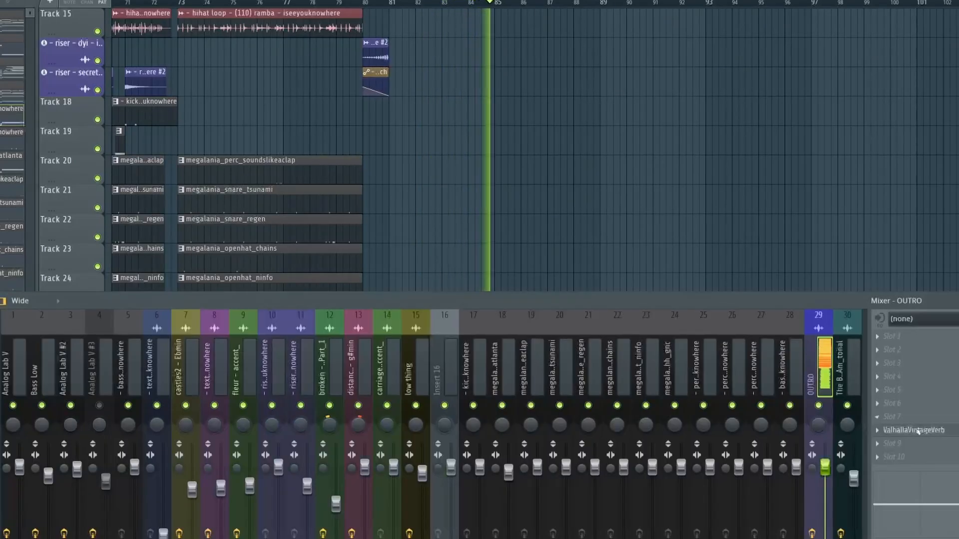
{"action": "left_click", "coordinate": [915, 430]}
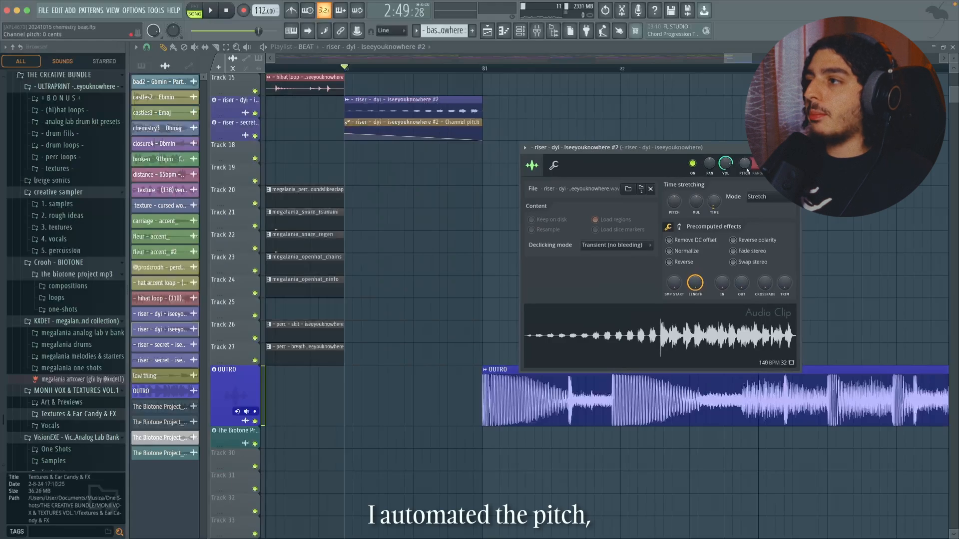
Solo and enlarge the two riser tracks, and open the settings of the pitch-automated riser - dyi #2 clip at bar 80.
{"action": "key", "text": "space"}
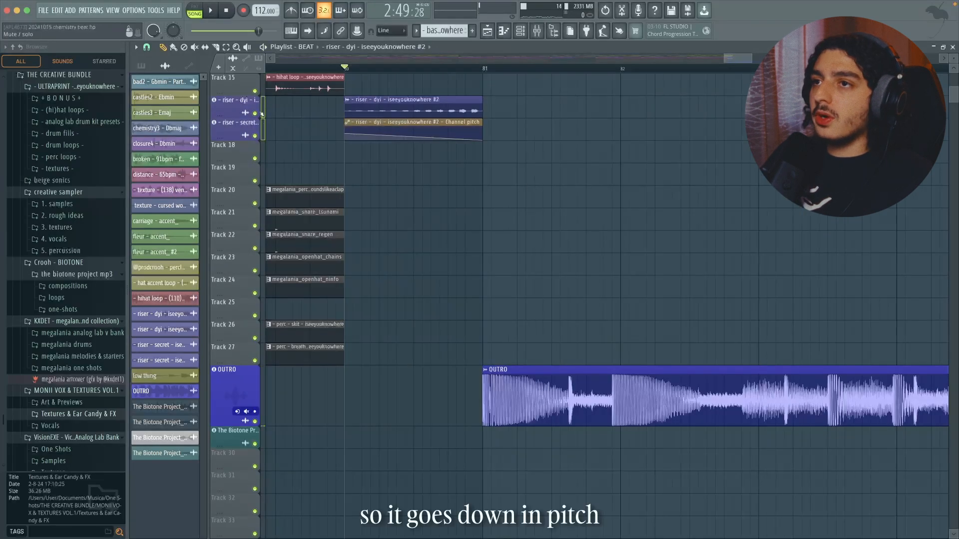
{"action": "right_click", "coordinate": [255, 136]}
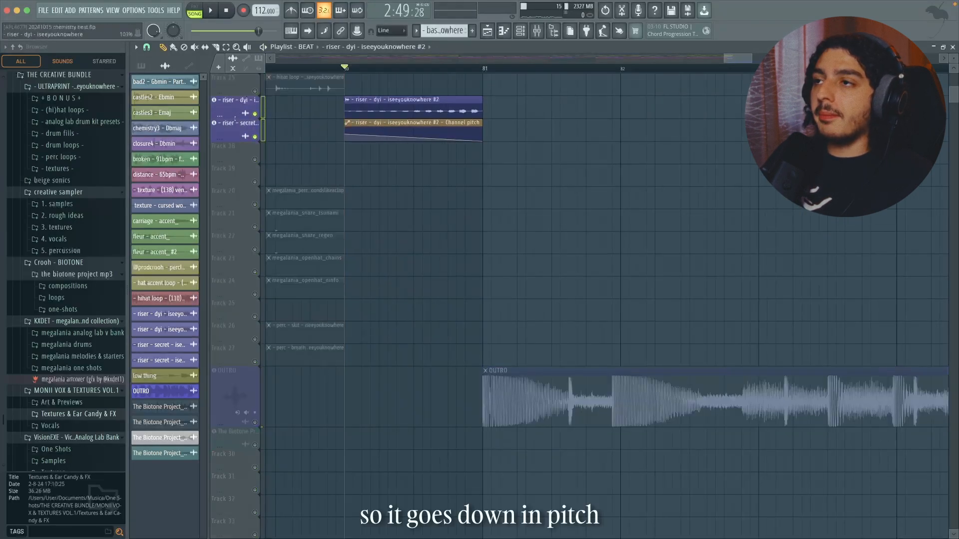
{"action": "left_click_drag", "start_coordinate": [234, 116], "coordinate": [237, 150]}
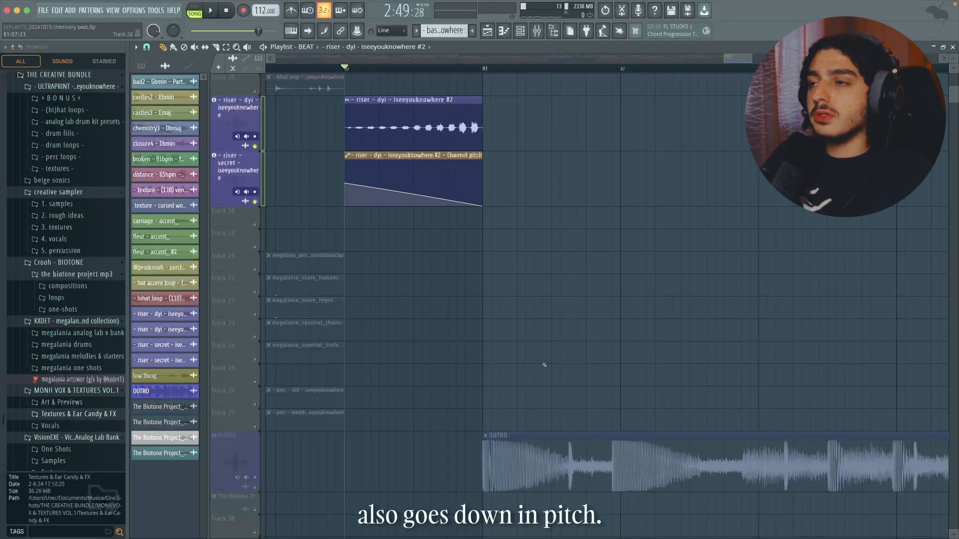
{"action": "double_click", "coordinate": [419, 134]}
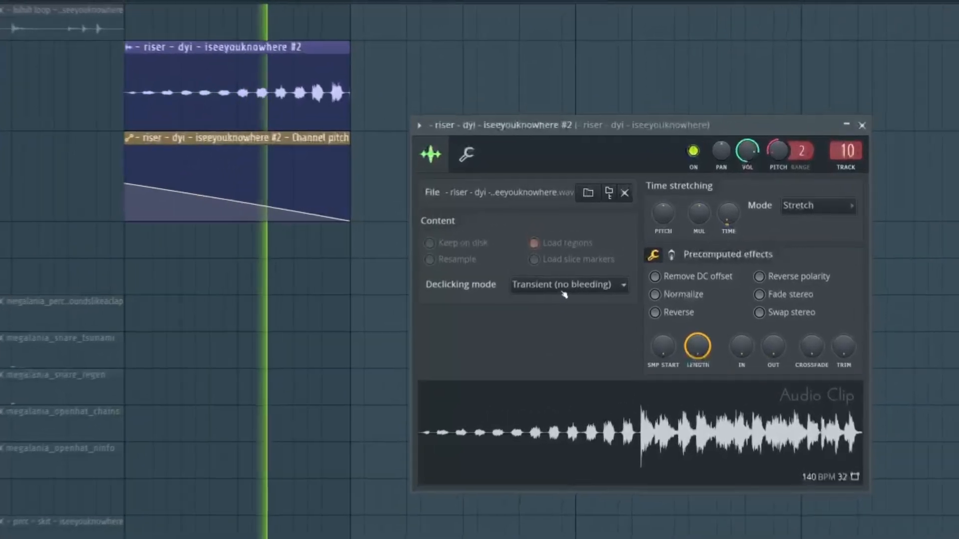